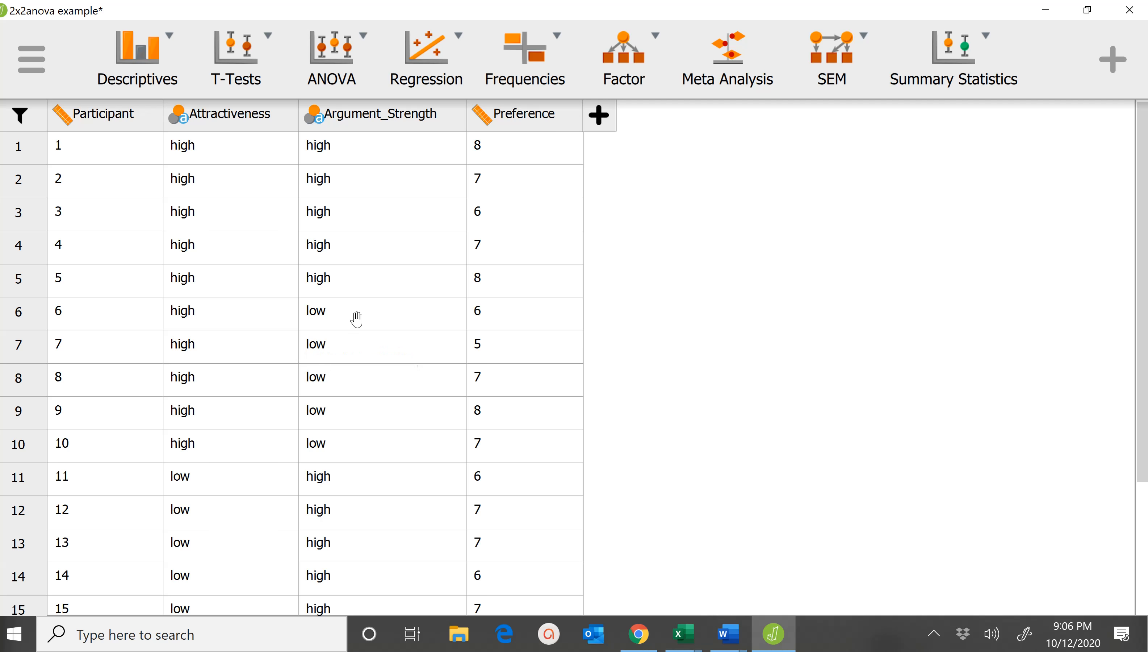
# Start a classical ANOVA on the dataset and assign Preference as the dependent variable.
pyautogui.scroll(-5, 317, 491)
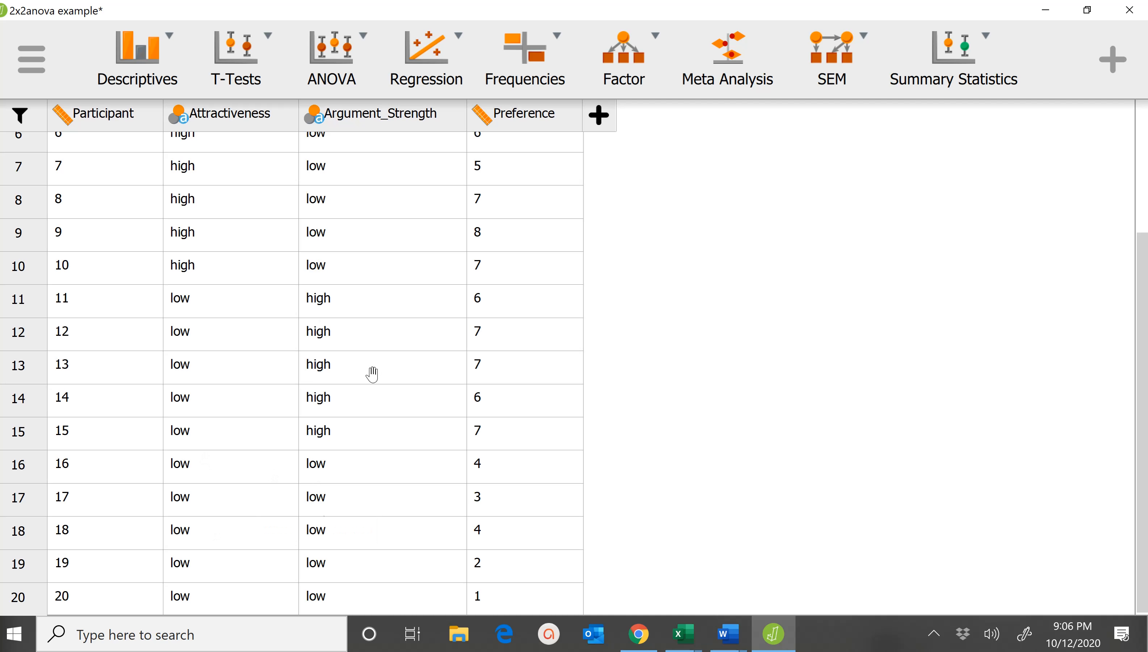
pyautogui.scroll(5, 387, 313)
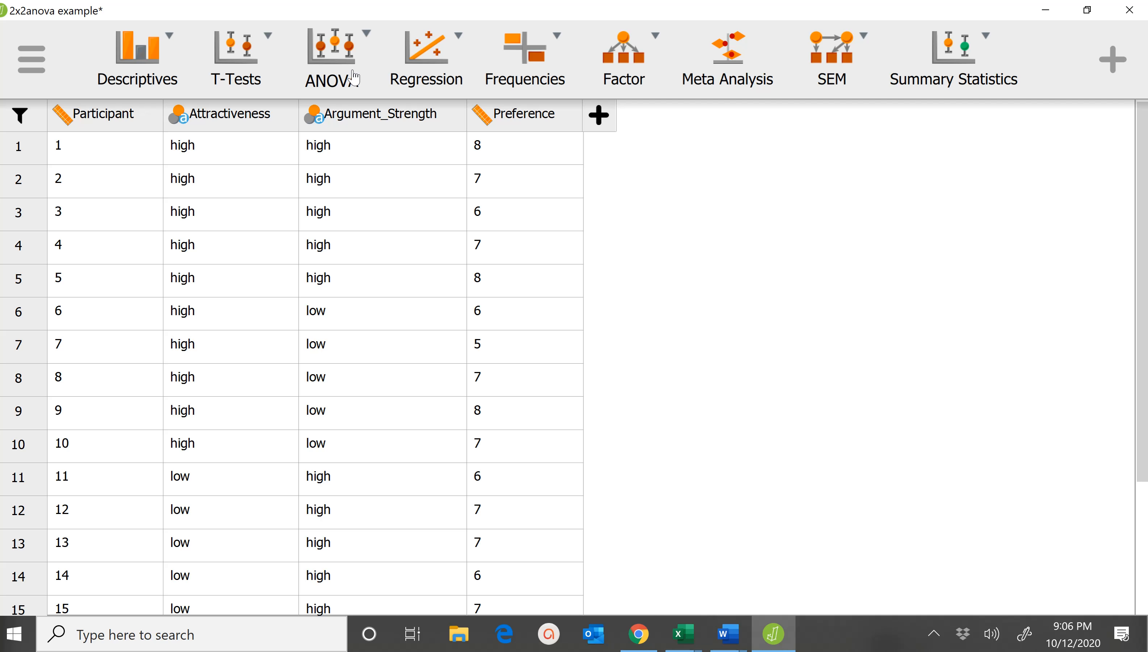
pyautogui.click(337, 77)
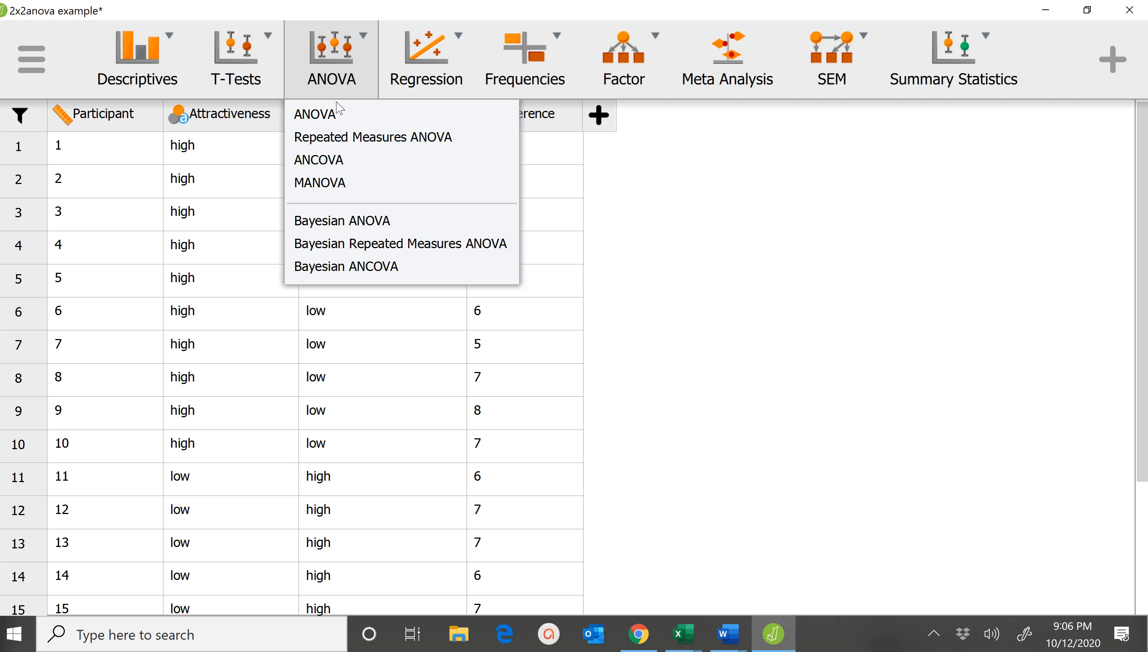
pyautogui.click(333, 120)
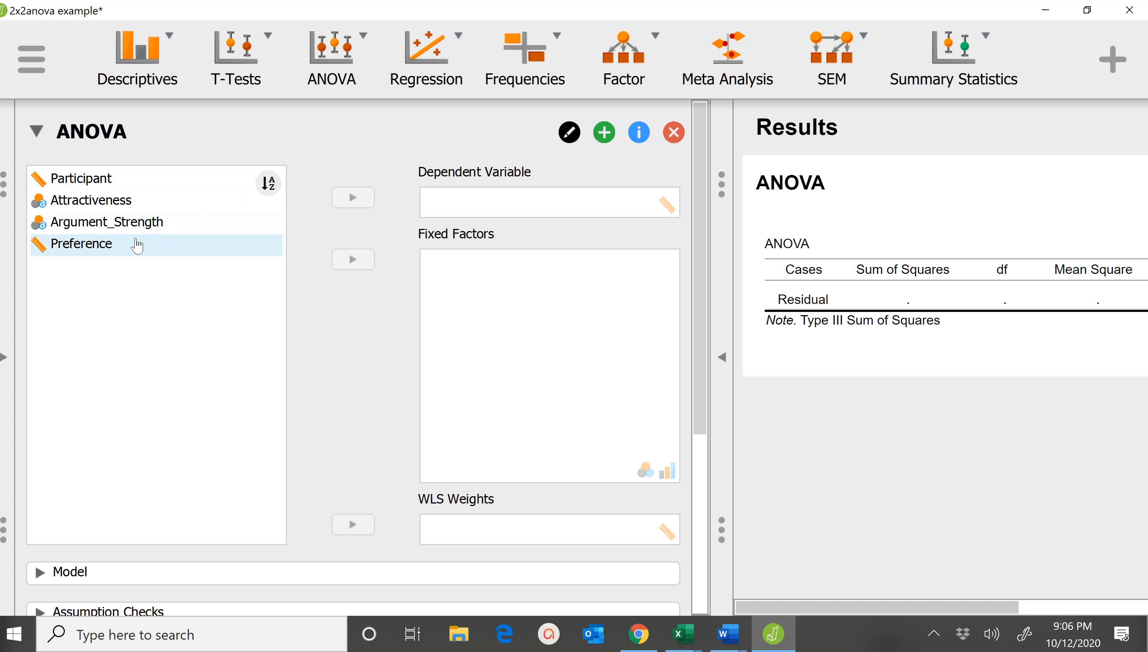
pyautogui.click(136, 245)
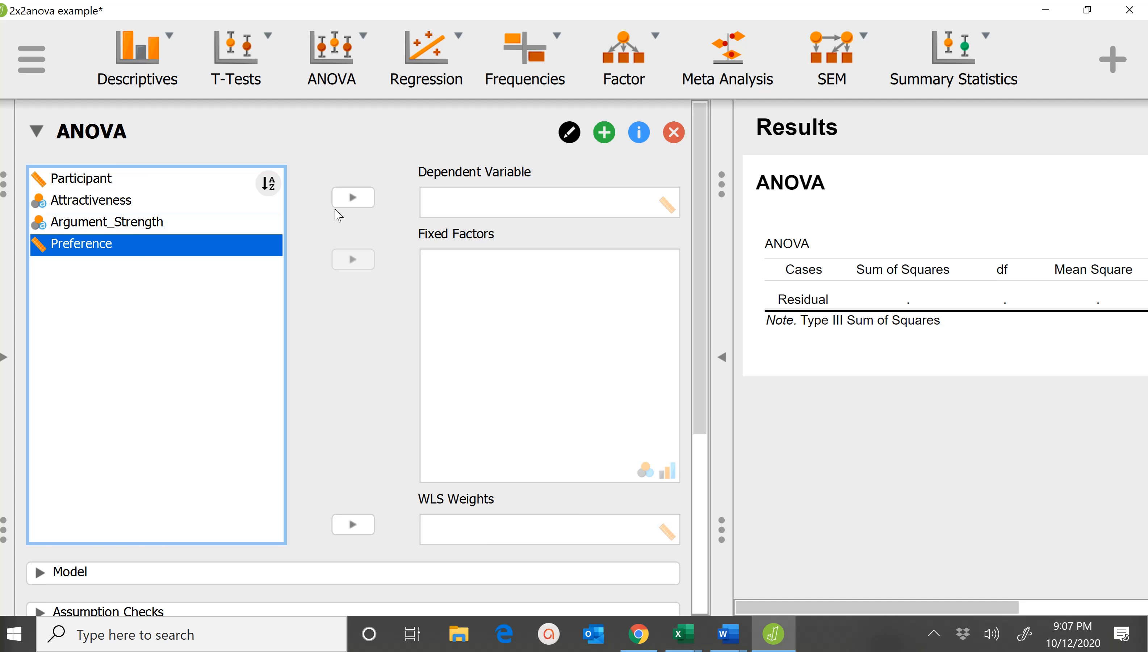
pyautogui.click(356, 201)
# Add Attractiveness and Argument_Strength to the ANOVA as fixed factors.
pyautogui.click(165, 202)
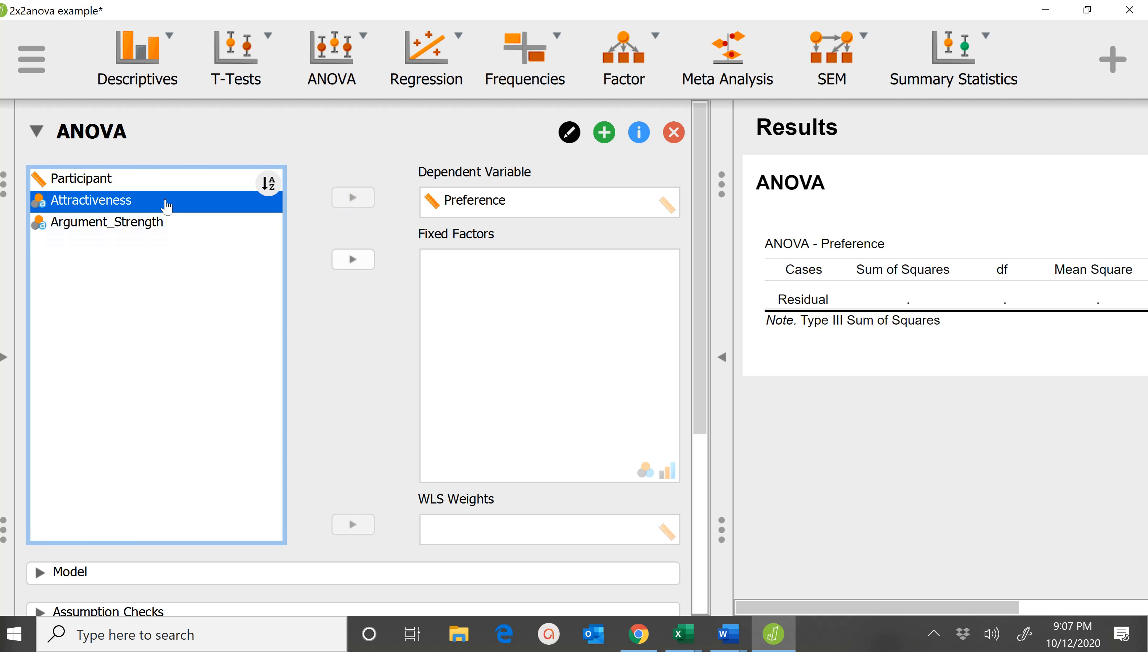
pyautogui.click(351, 259)
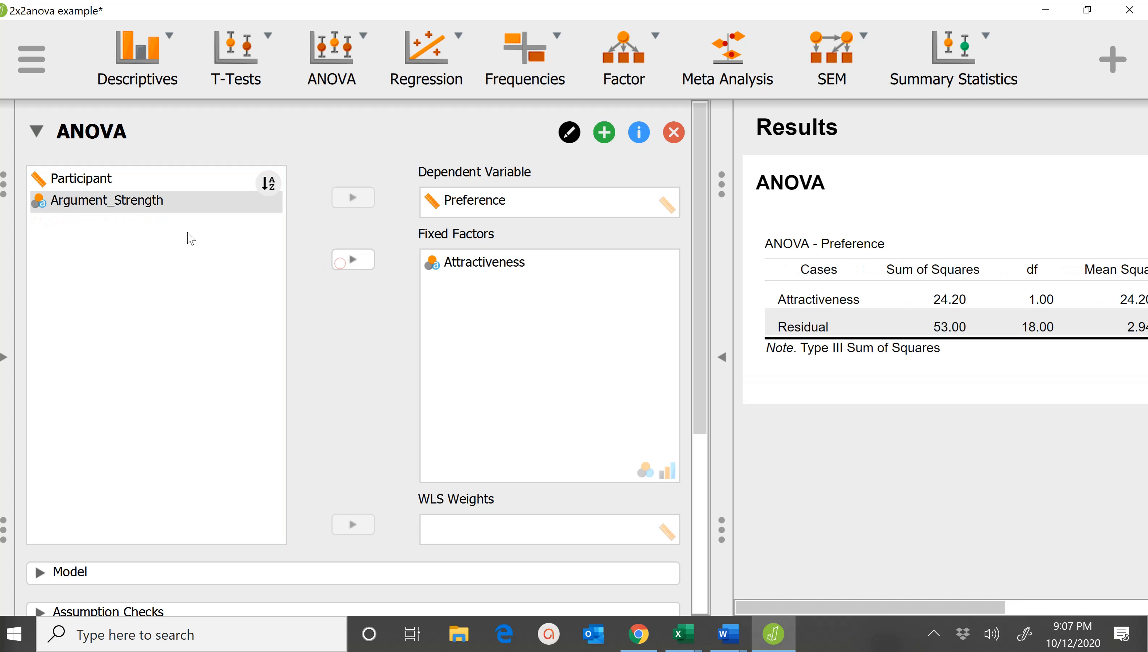
pyautogui.click(166, 211)
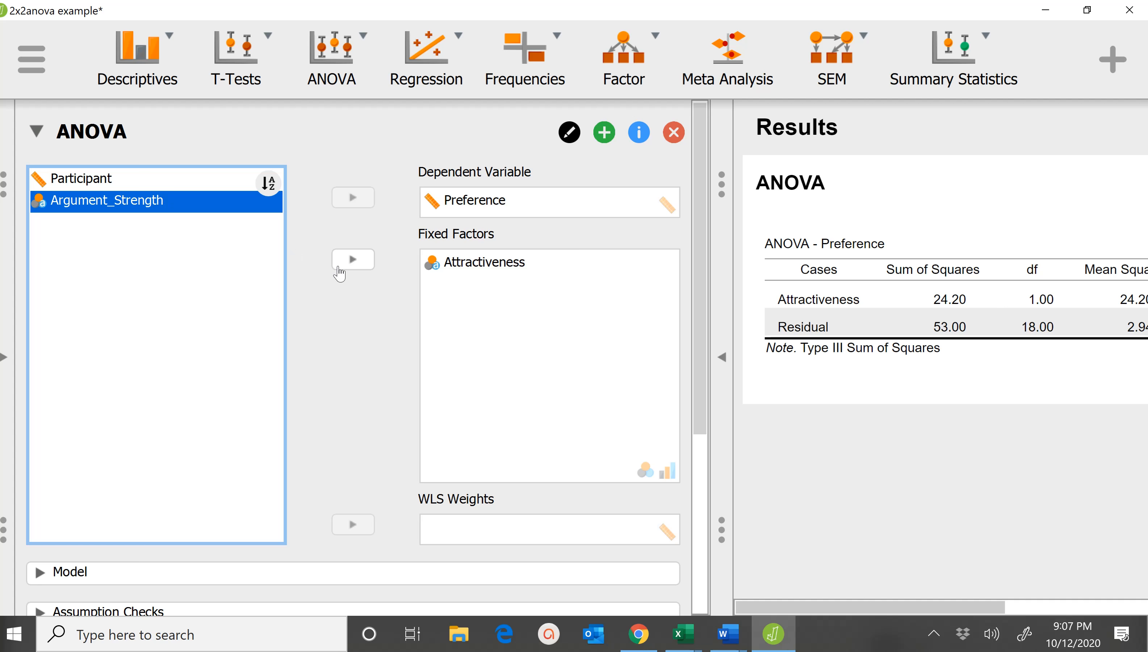
pyautogui.click(357, 267)
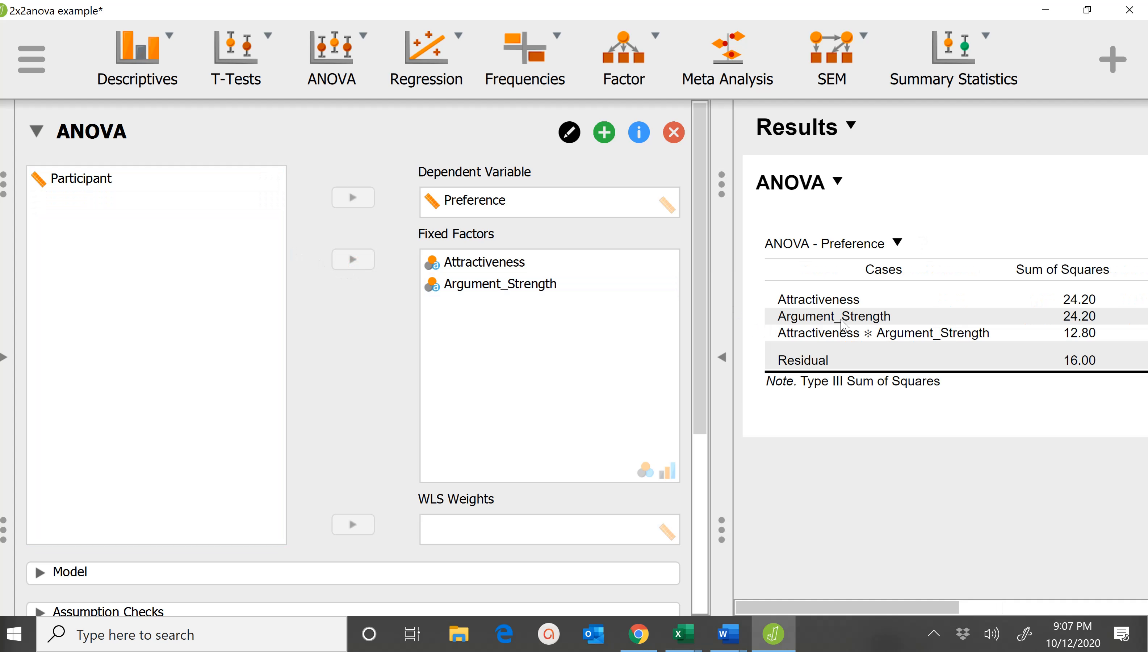
# Check the model terms and the sum of squares type used by the ANOVA.
pyautogui.scroll(-5, 358, 406)
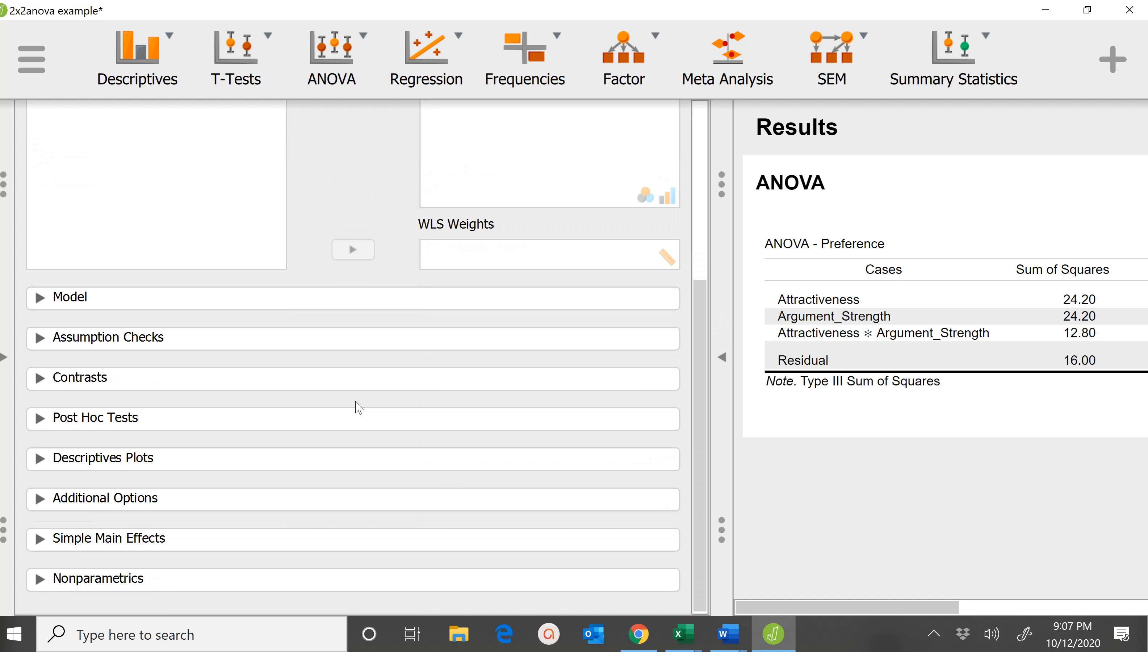
pyautogui.click(68, 298)
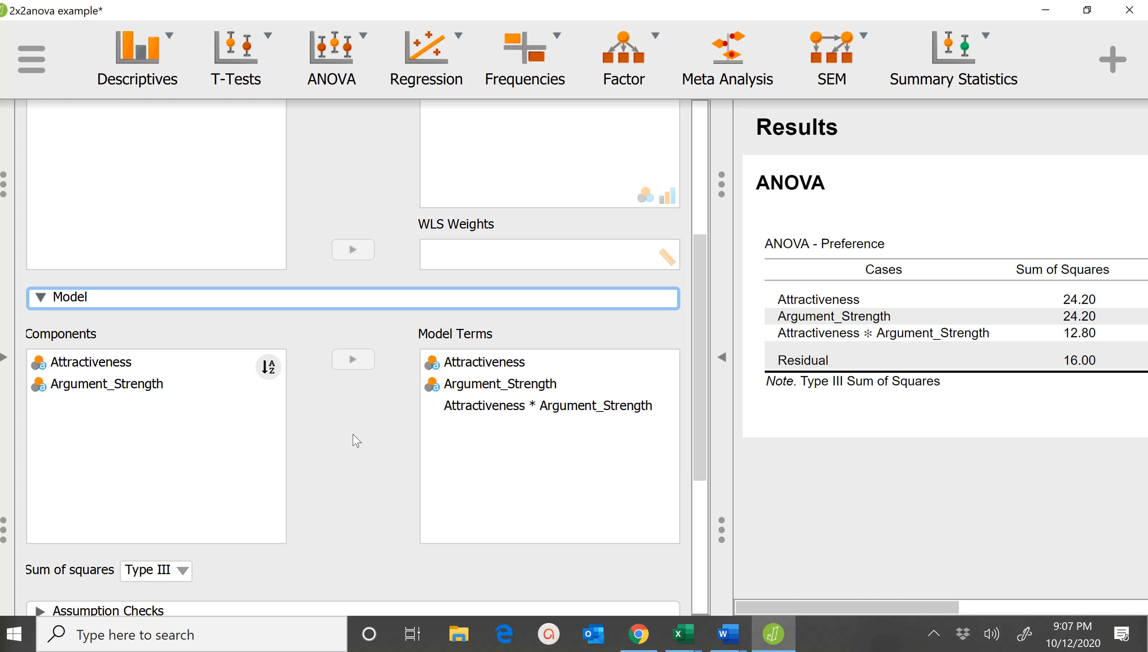
pyautogui.scroll(-5, 354, 440)
pyautogui.scroll(5, 354, 440)
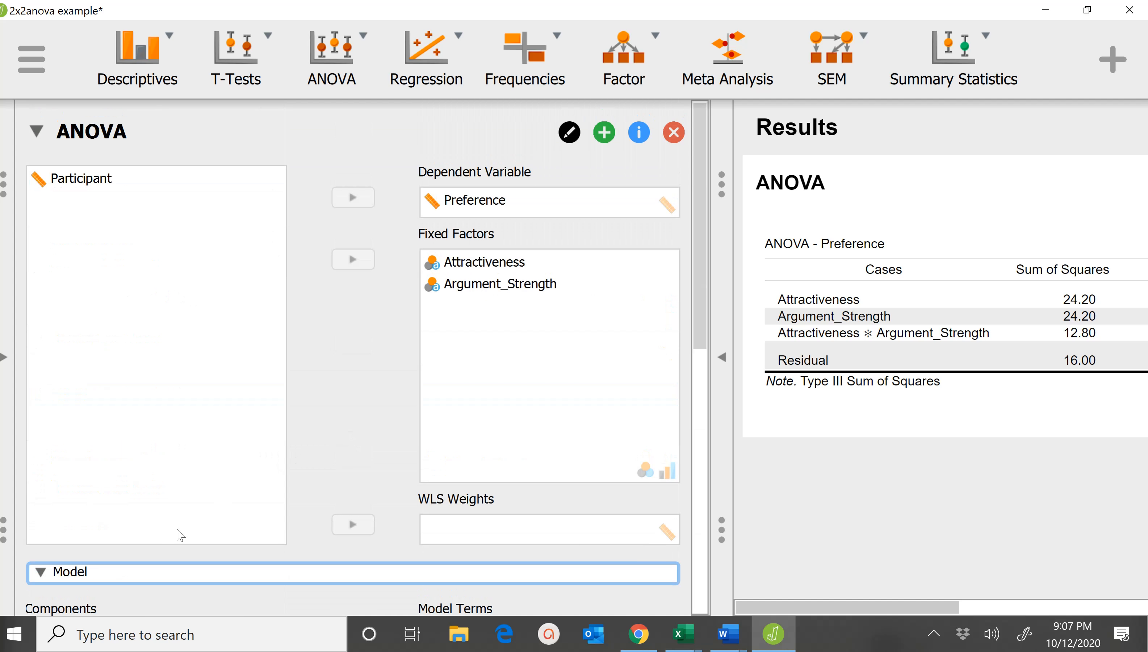
pyautogui.click(133, 579)
# Enable the homogeneity tests and the Q-Q plot of residuals as assumption checks.
pyautogui.scroll(-5, 220, 474)
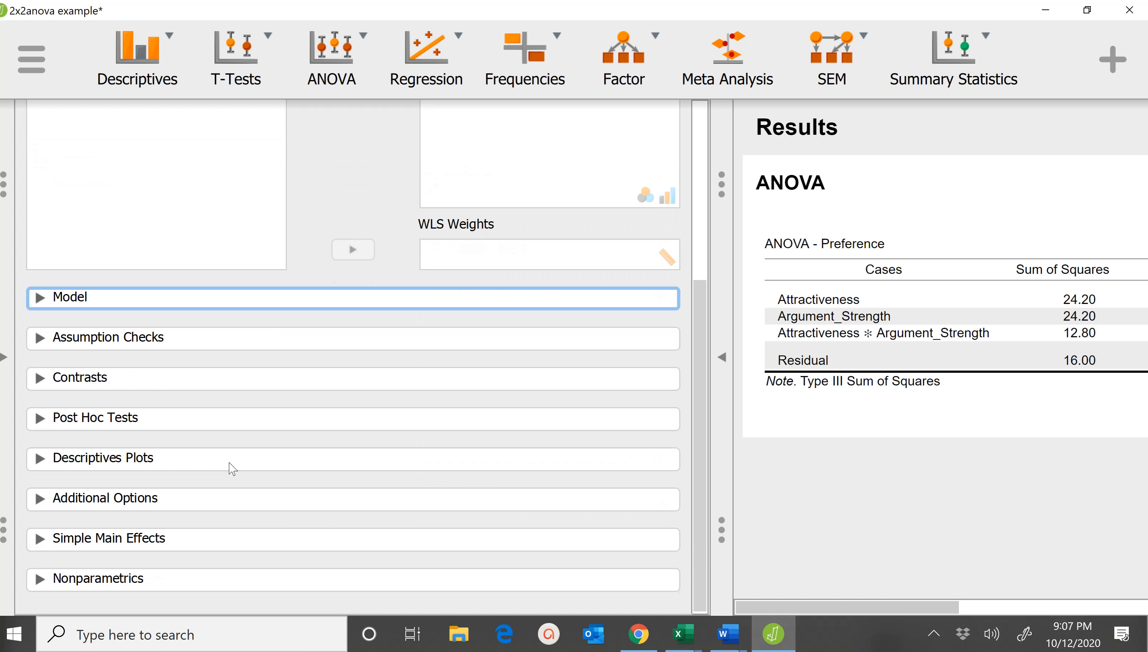
pyautogui.click(111, 346)
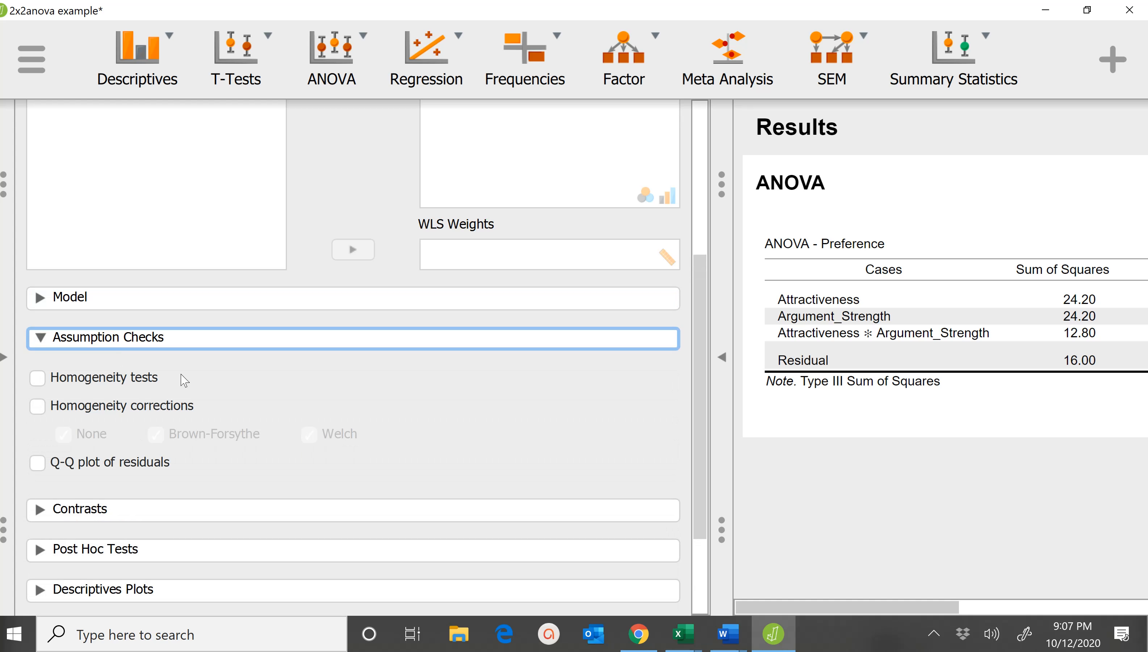
pyautogui.click(94, 382)
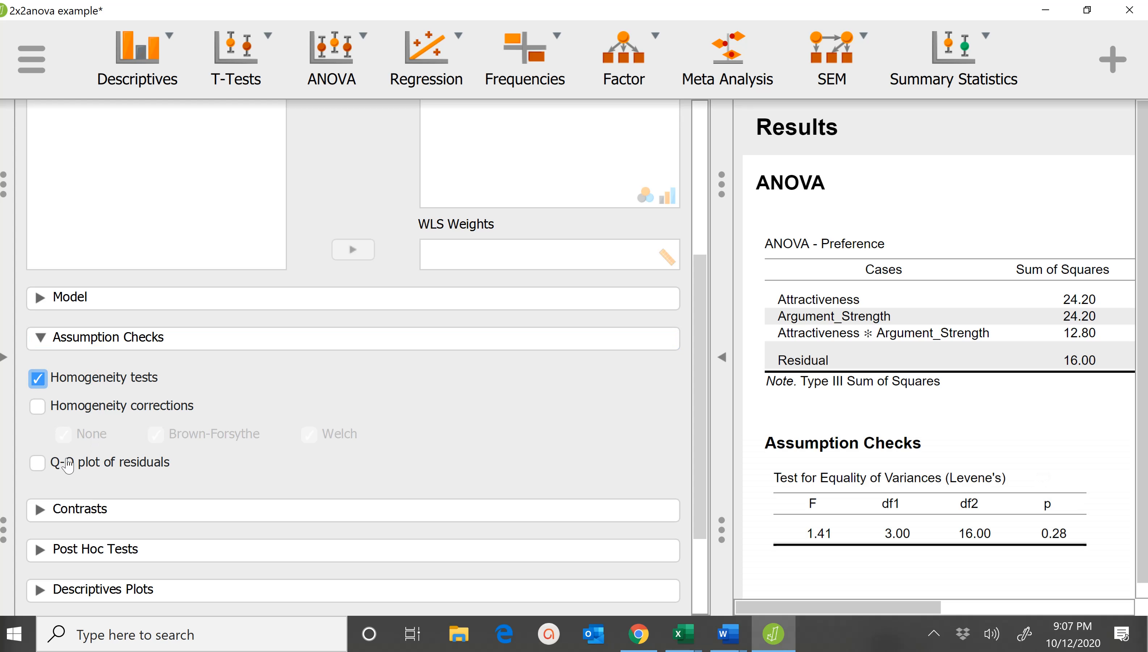
pyautogui.click(42, 466)
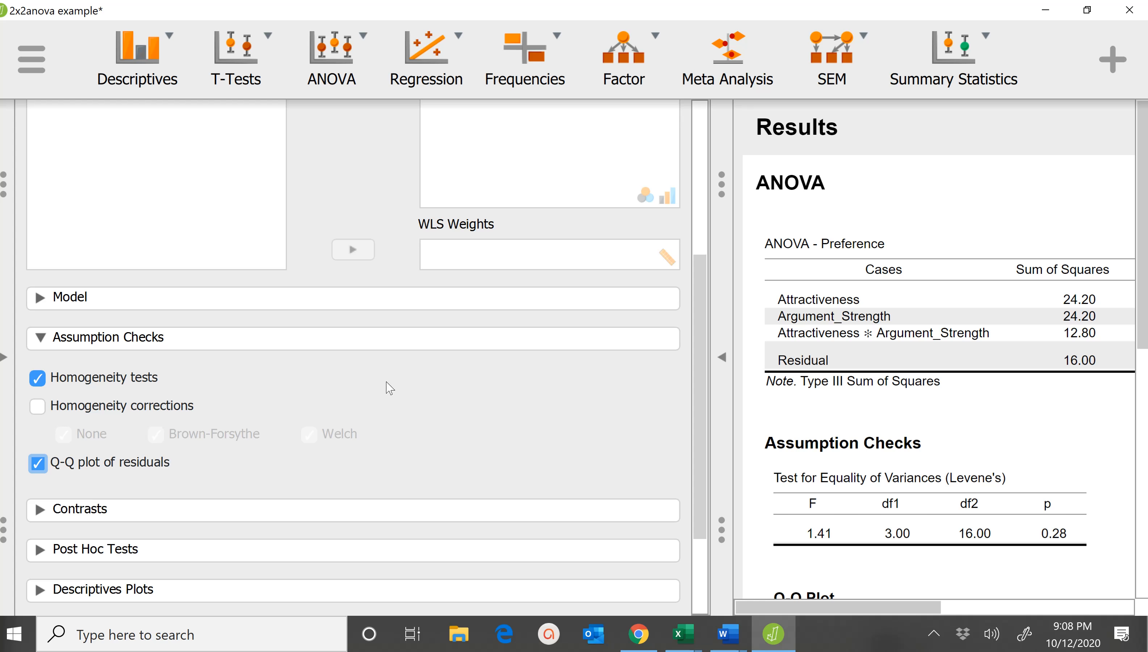
# Set up a descriptives plot with Attractiveness on the horizontal axis and Argument_Strength as separate lines.
pyautogui.scroll(-3, 701, 368)
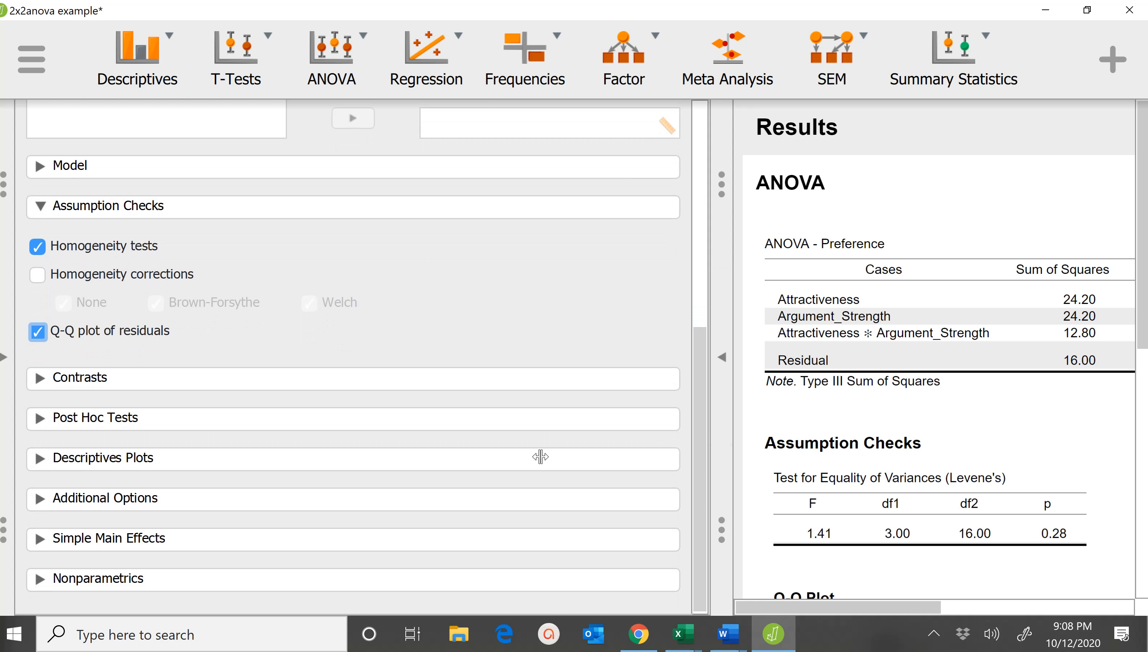
pyautogui.click(70, 423)
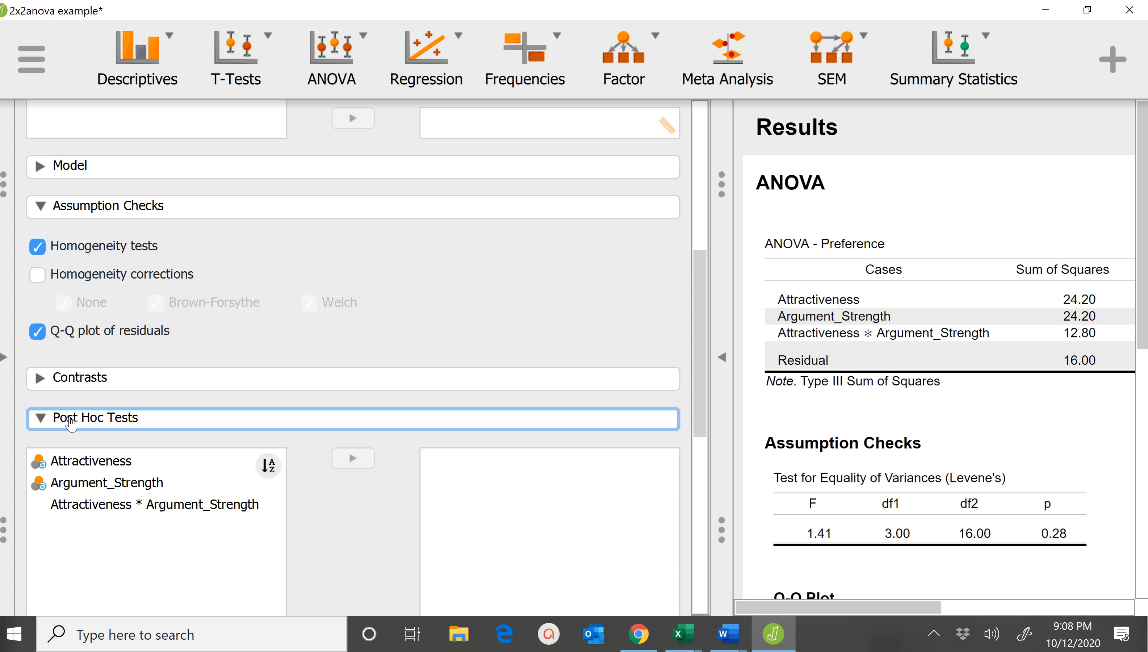
pyautogui.click(71, 423)
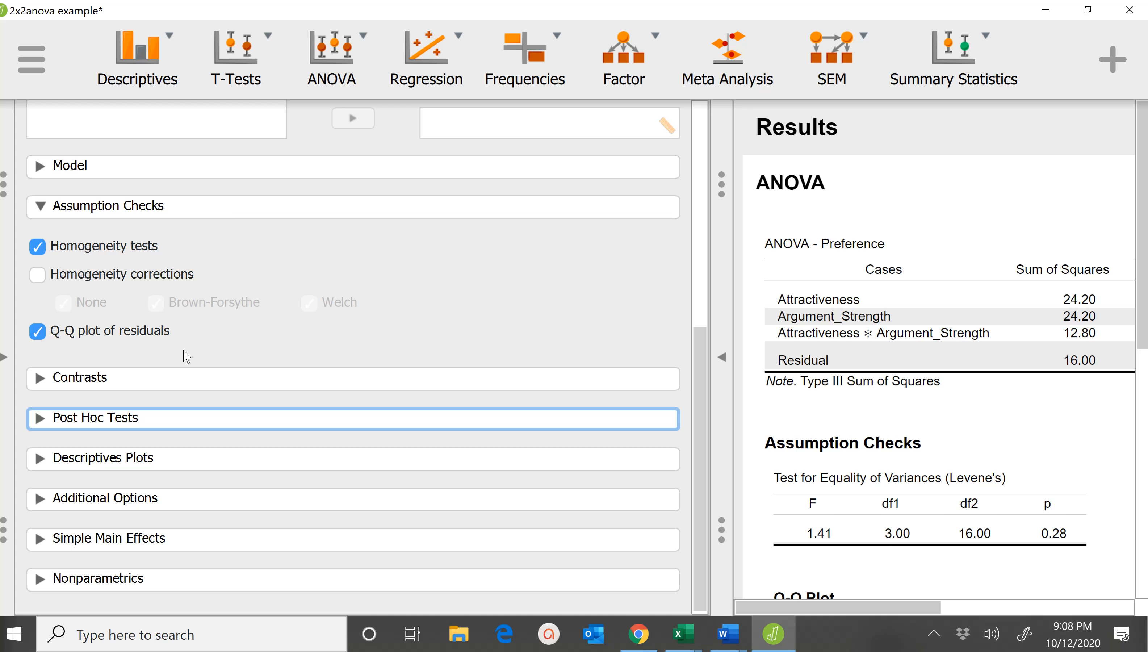
pyautogui.click(91, 462)
pyautogui.click(127, 520)
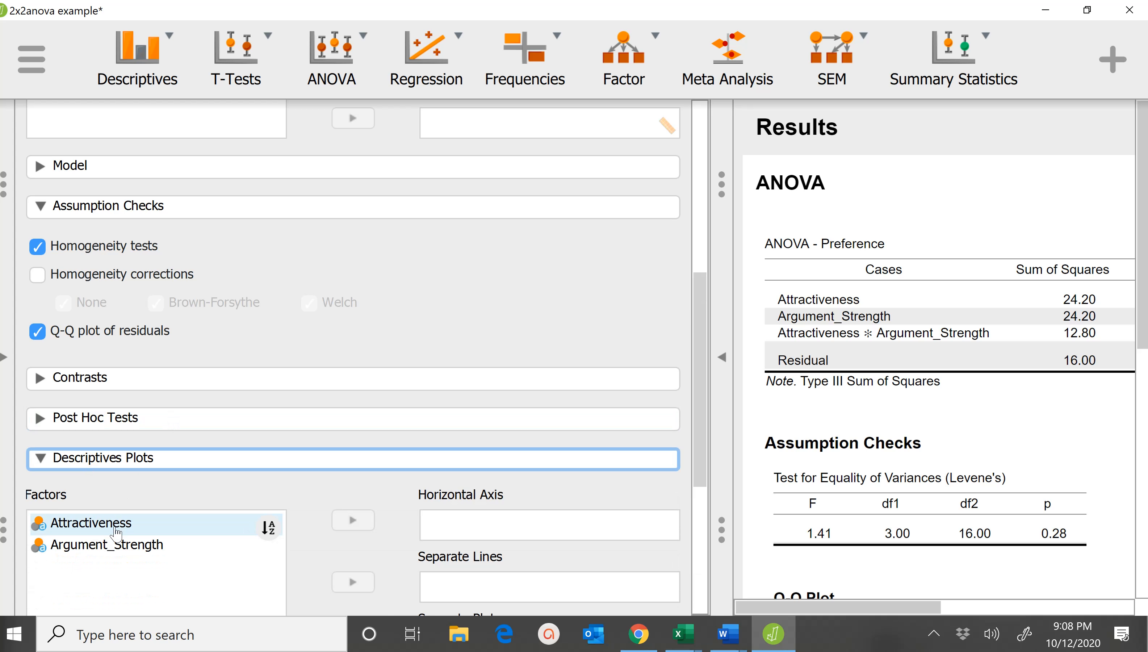
pyautogui.click(353, 520)
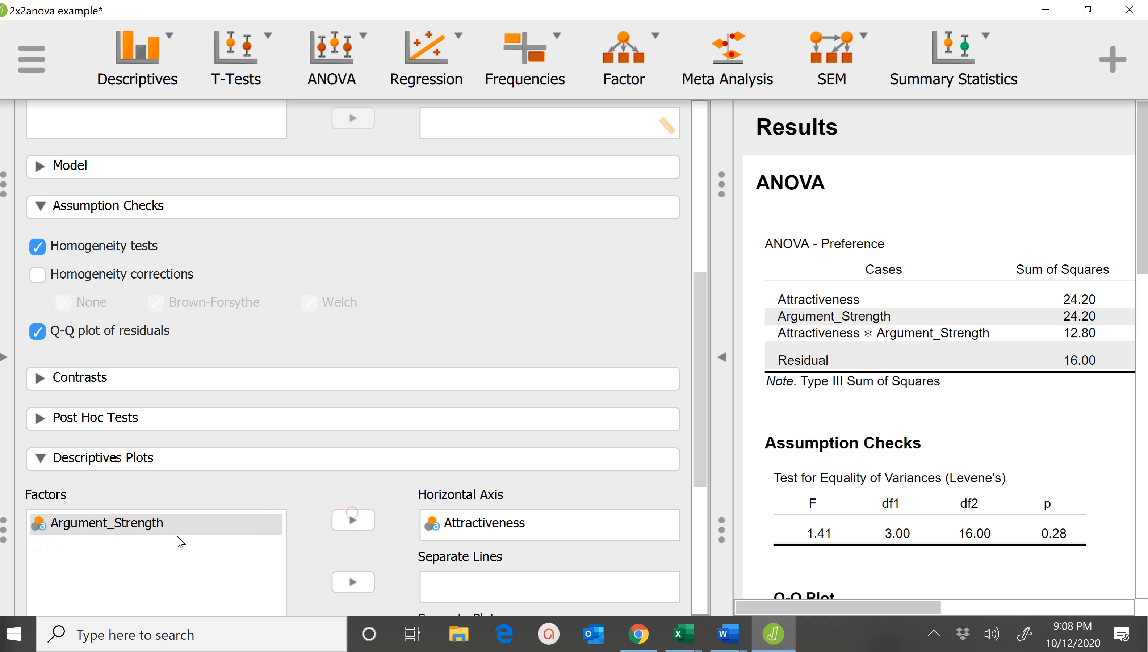
pyautogui.click(351, 583)
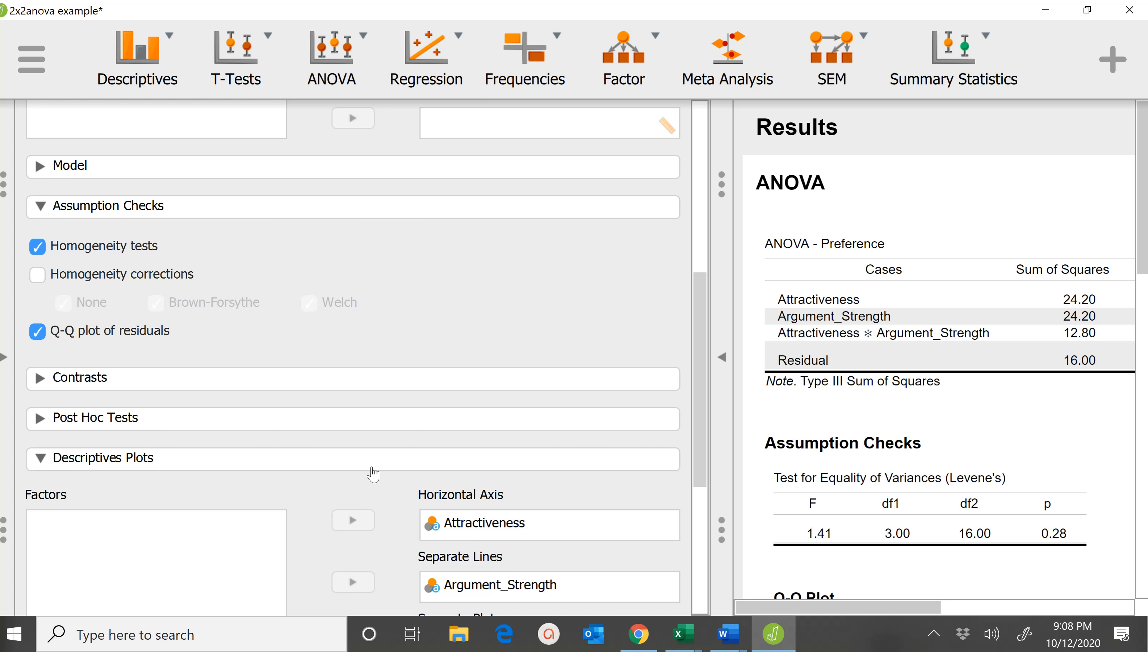
# Turn on descriptive statistics and effect size estimates, including partial η² alongside η².
pyautogui.scroll(-5, 371, 472)
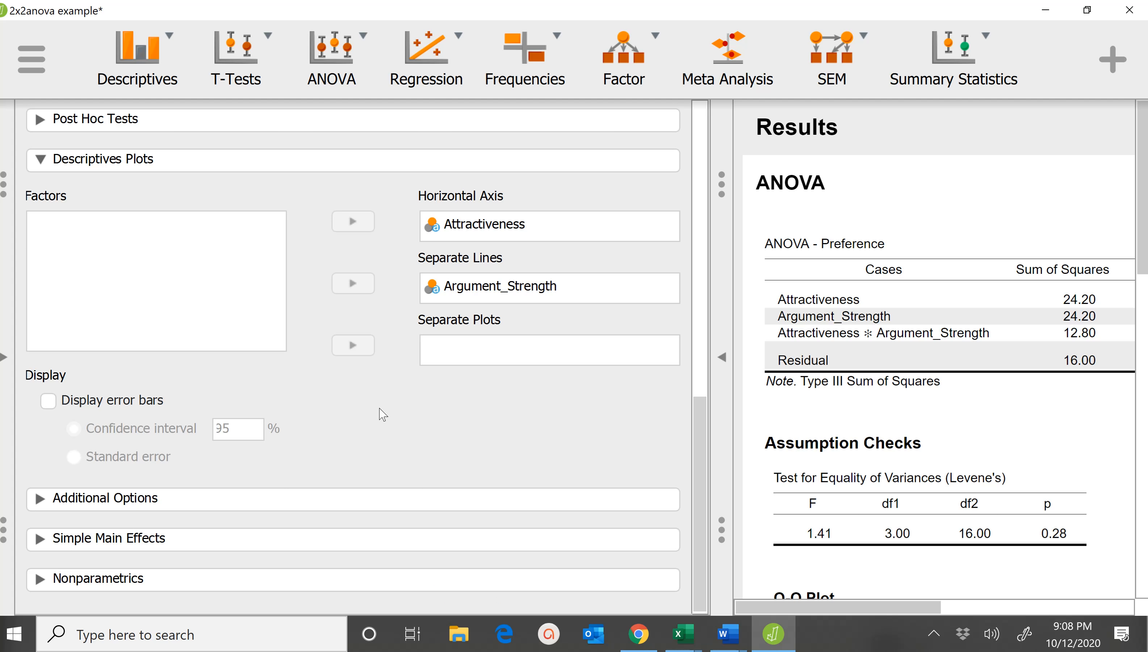
pyautogui.click(189, 500)
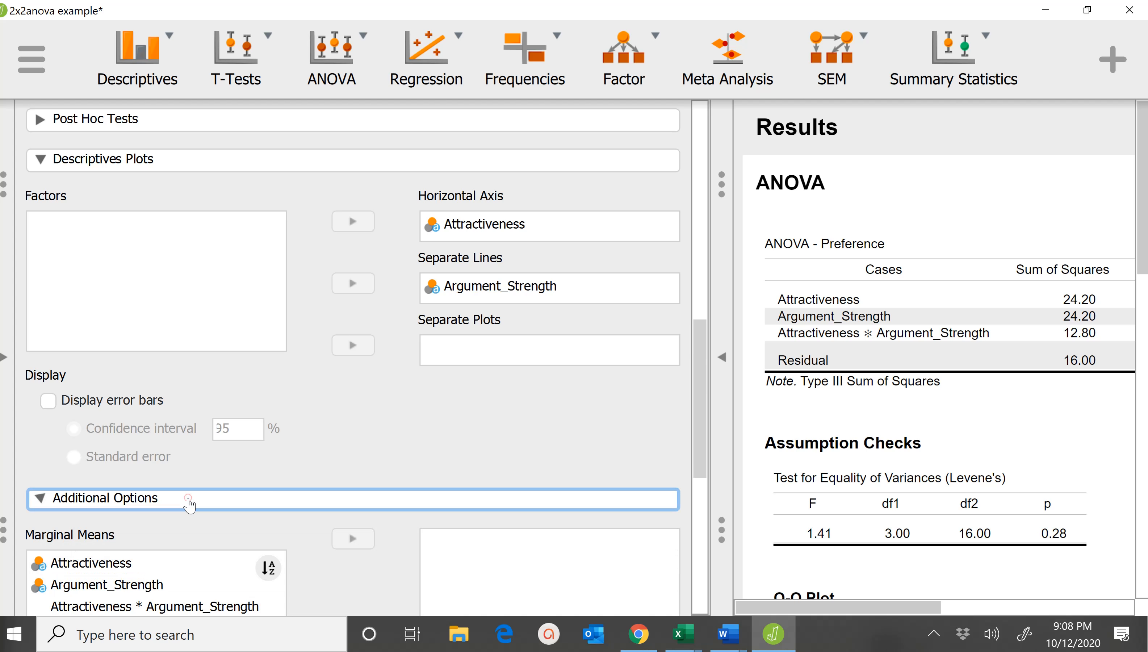
pyautogui.scroll(-9, 210, 546)
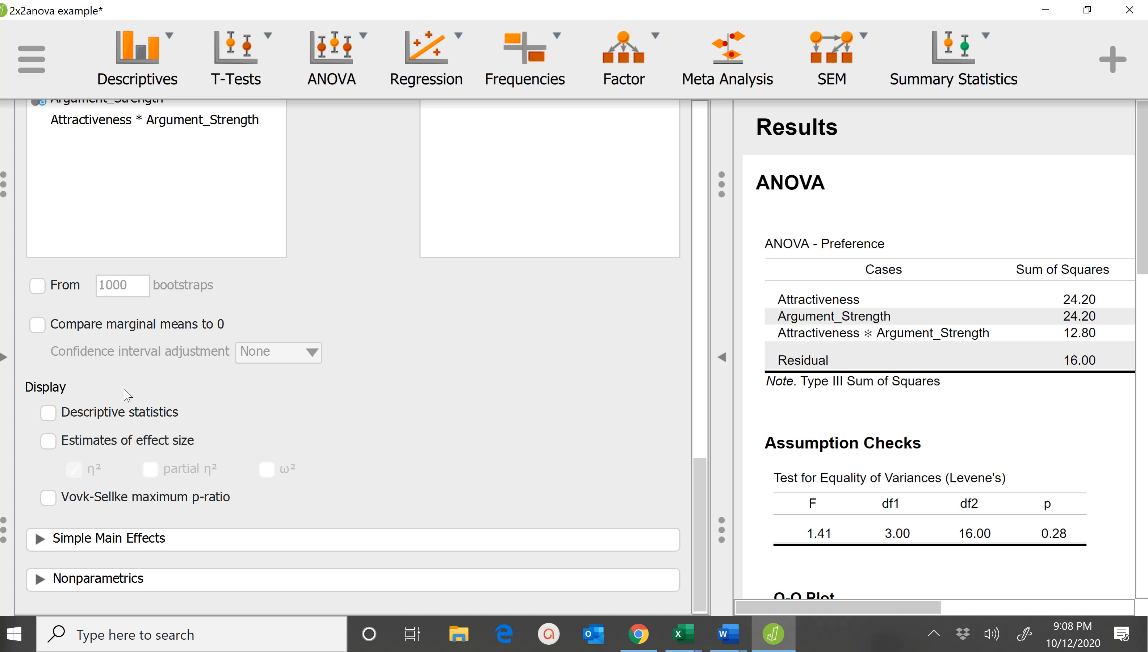
pyautogui.click(117, 410)
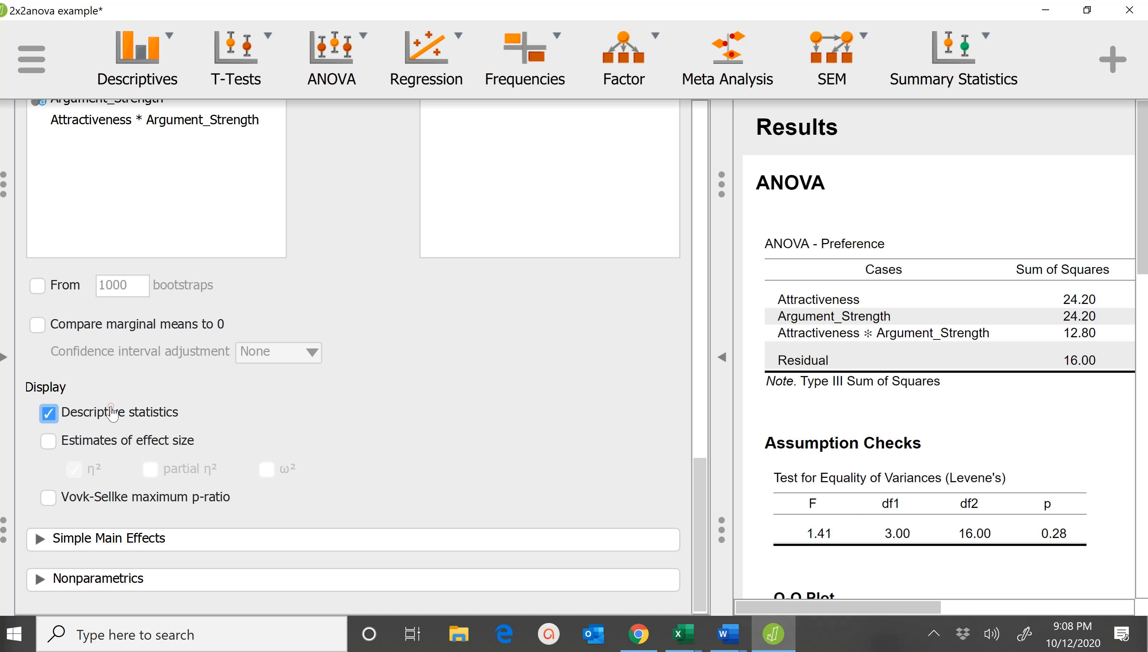
pyautogui.click(103, 439)
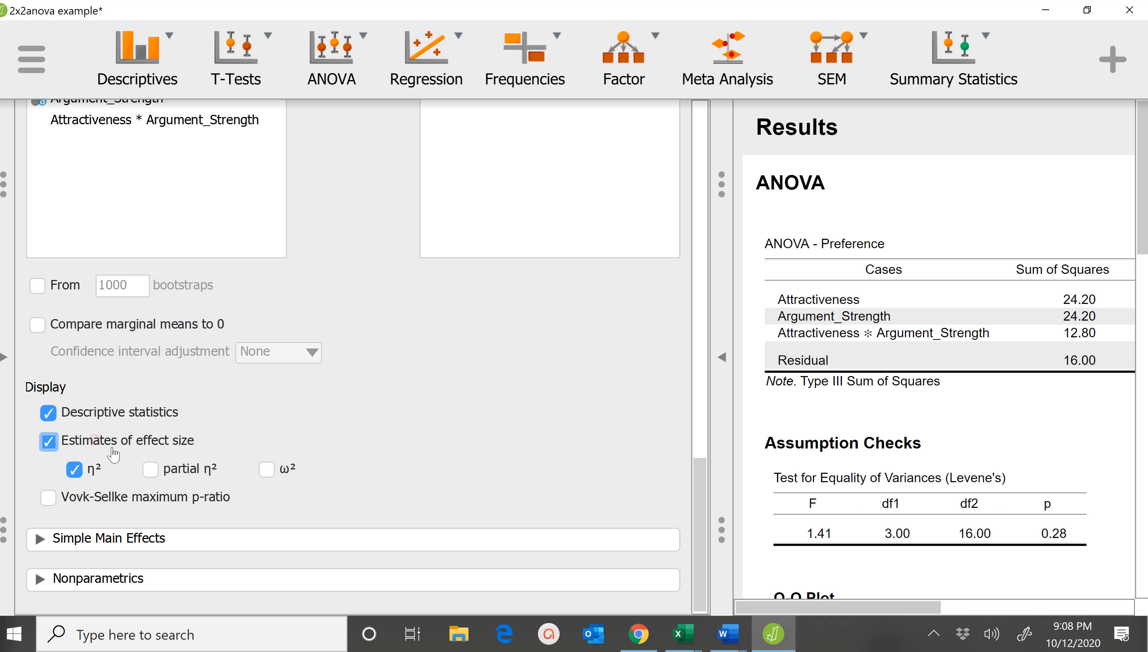
pyautogui.click(150, 471)
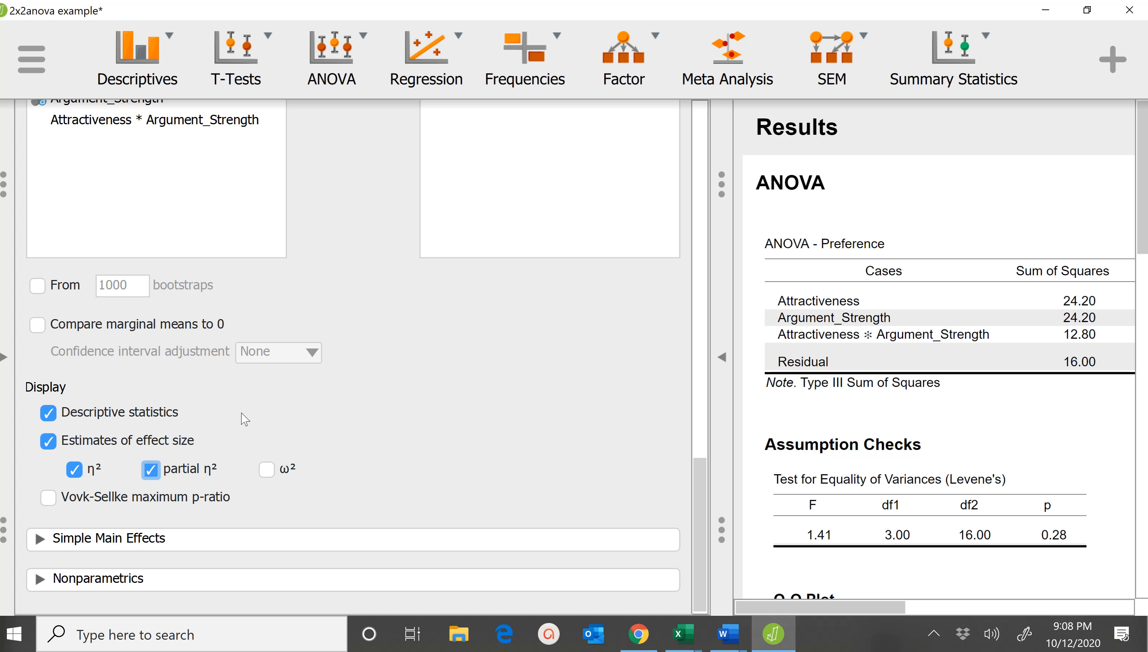
pyautogui.scroll(4, 164, 240)
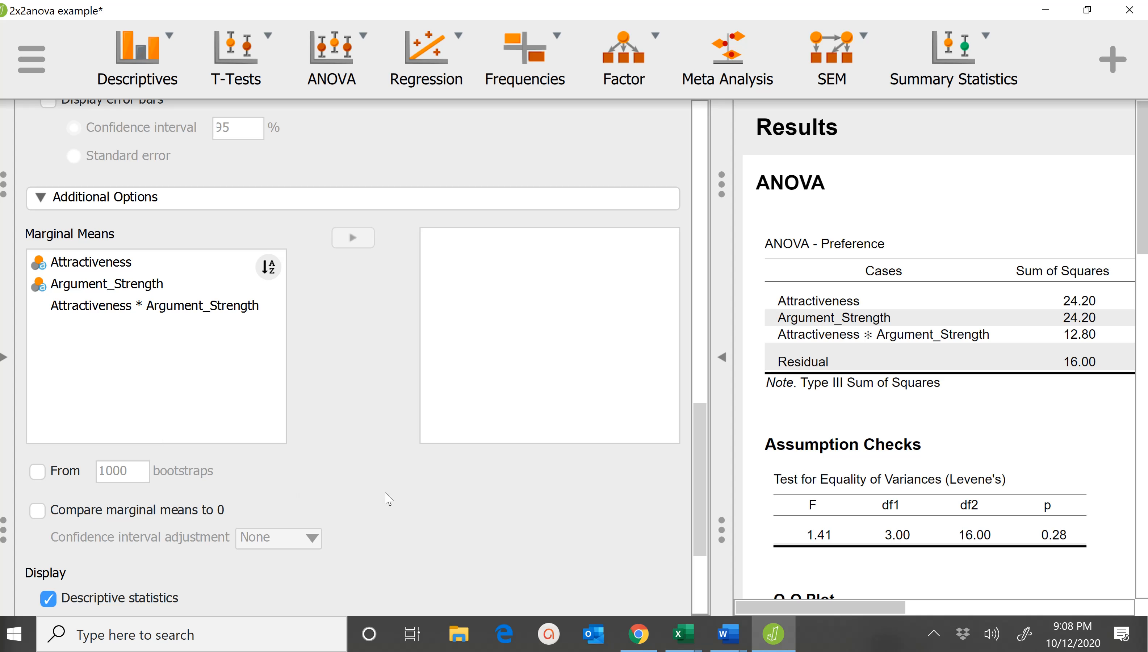
pyautogui.scroll(-4, 388, 498)
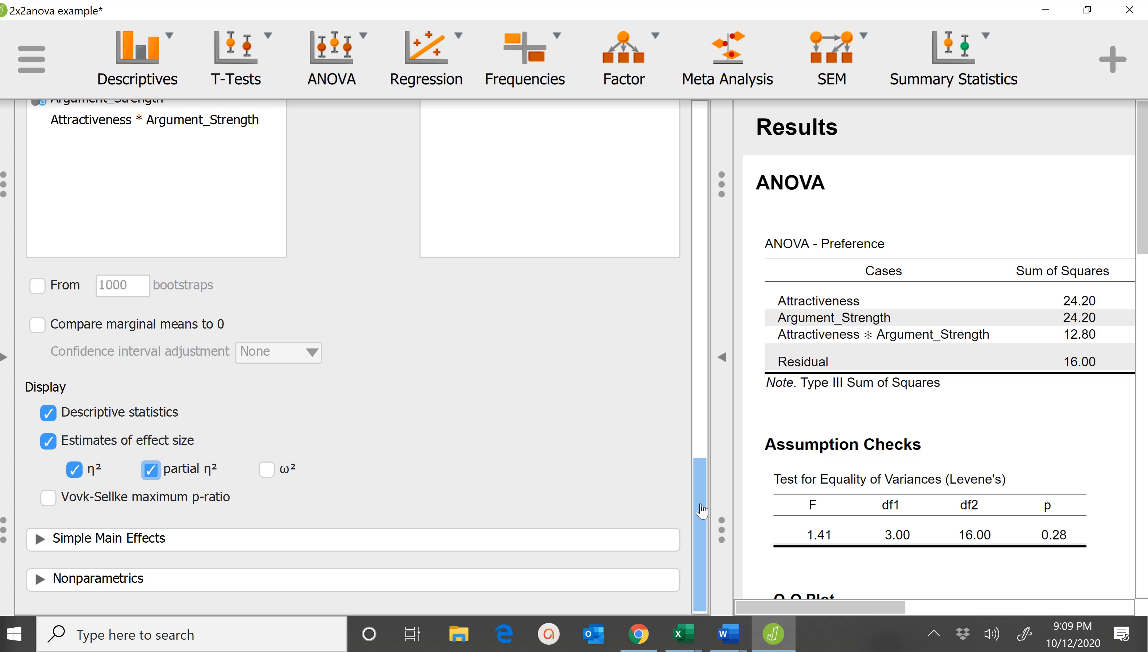
pyautogui.scroll(5, 702, 509)
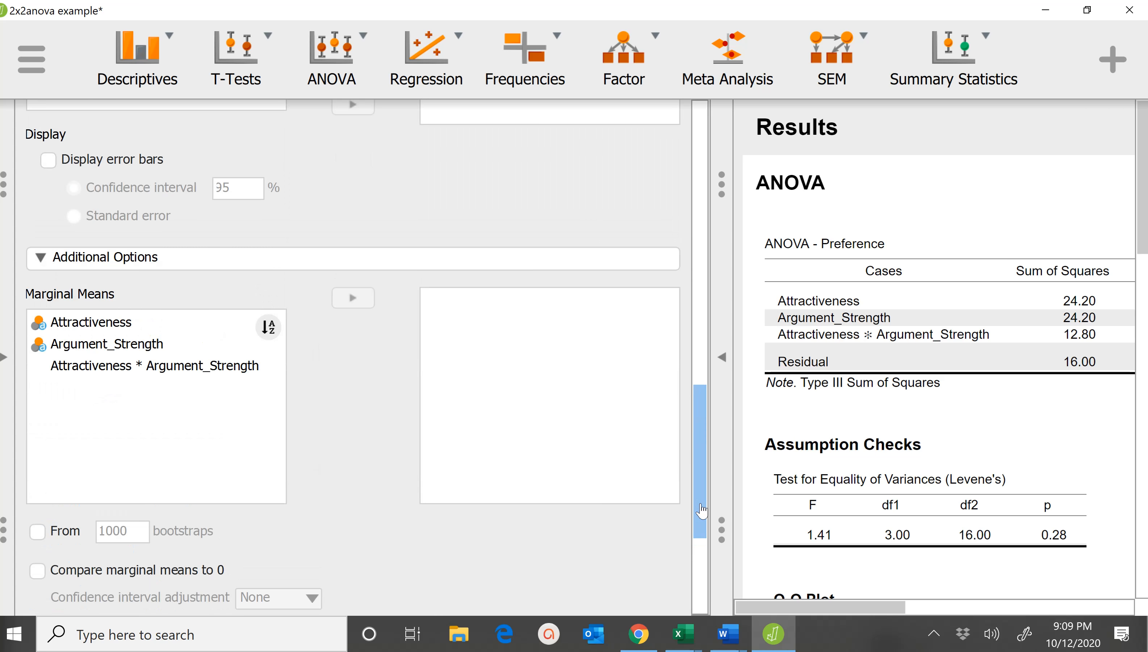
pyautogui.moveTo(700, 464); pyautogui.dragTo(695, 192)
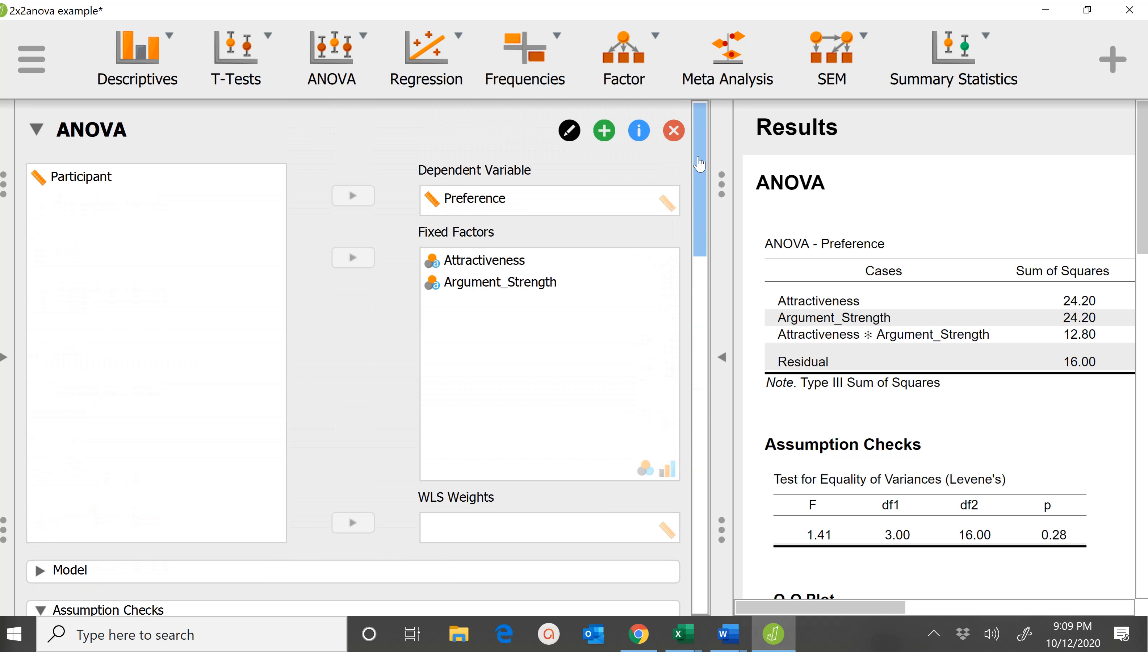
# Review the full ANOVA table for Preference, Levene's equality of variances test and the Q-Q plot of residuals.
pyautogui.click(729, 351)
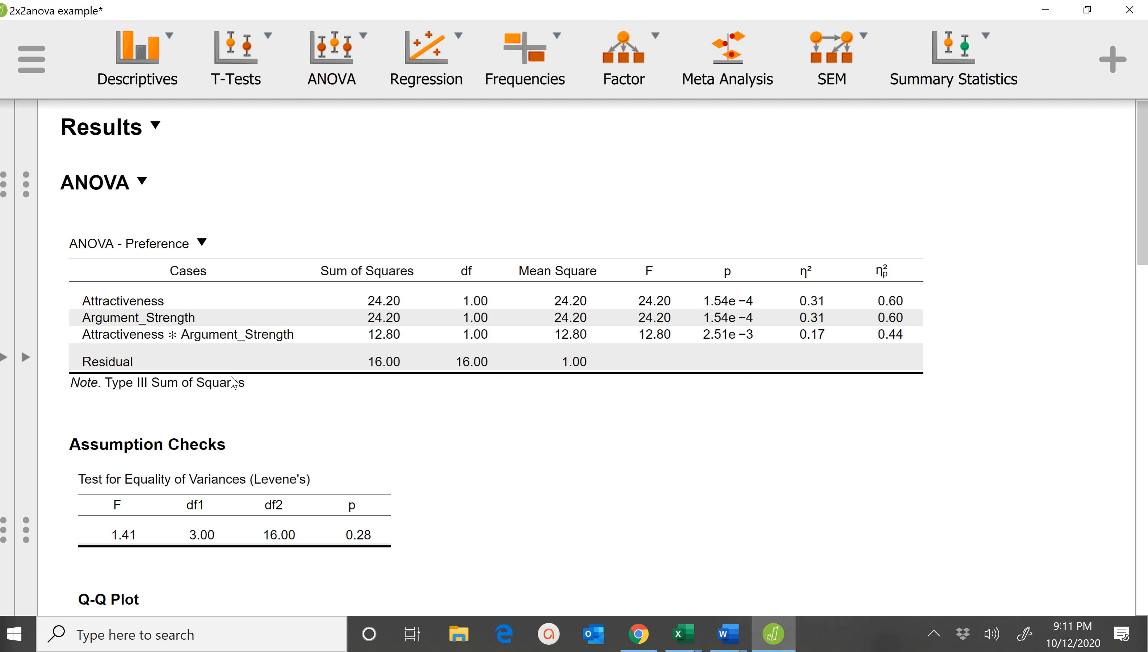
pyautogui.scroll(-2, 233, 383)
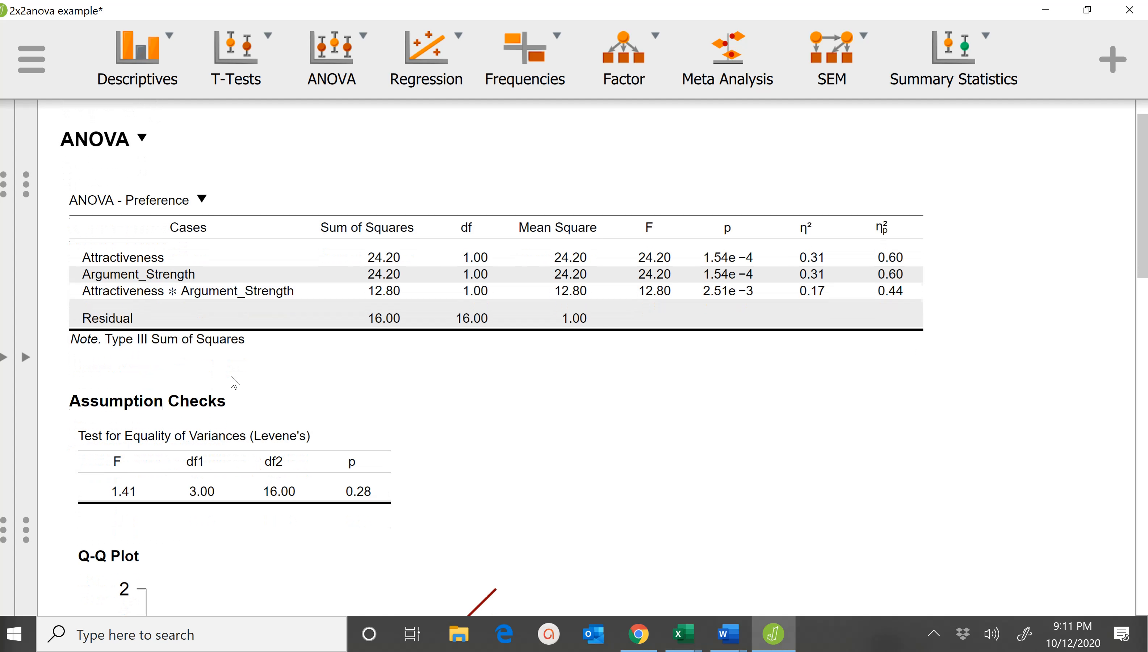
pyautogui.scroll(-5, 233, 383)
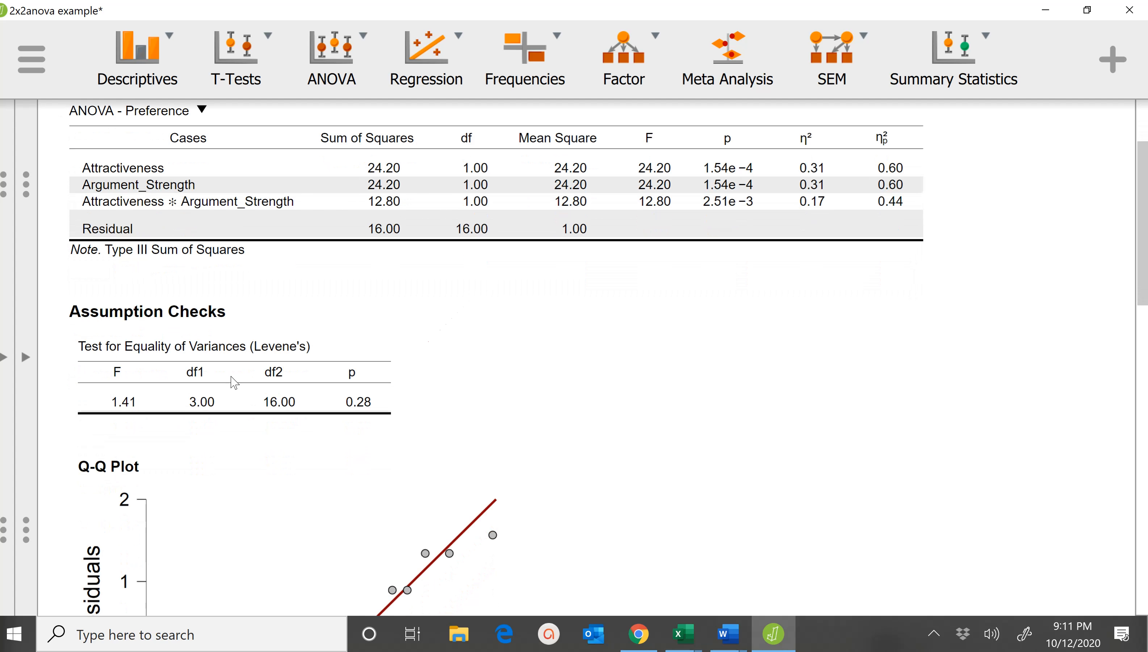
pyautogui.scroll(2, 234, 383)
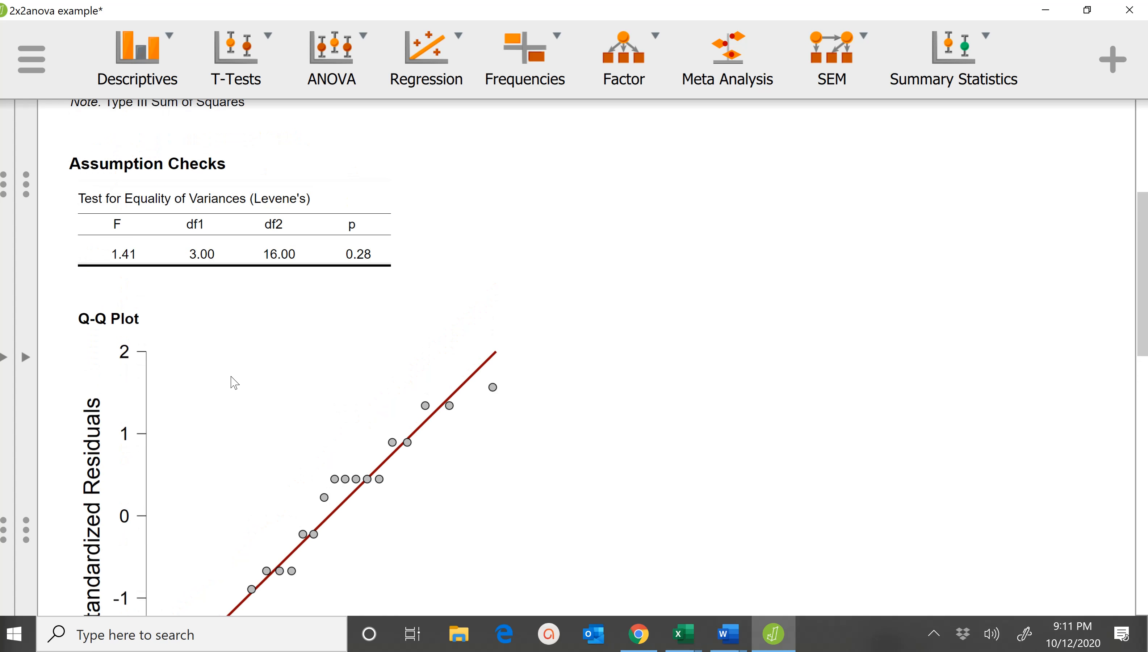
pyautogui.scroll(1, 233, 383)
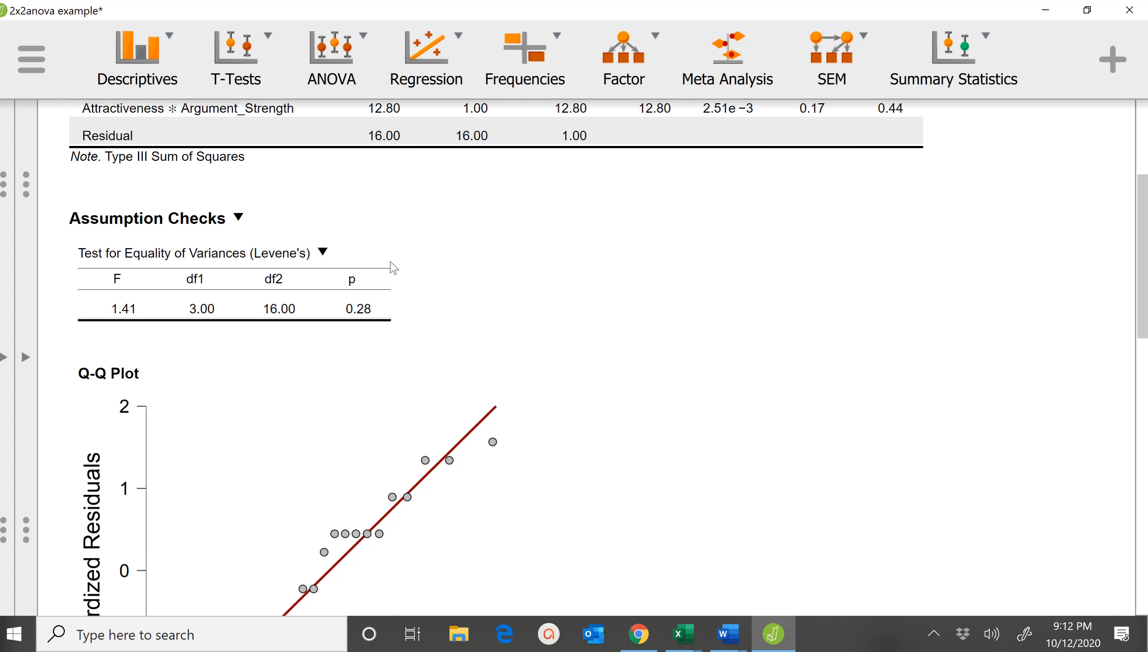
pyautogui.scroll(-2, 387, 304)
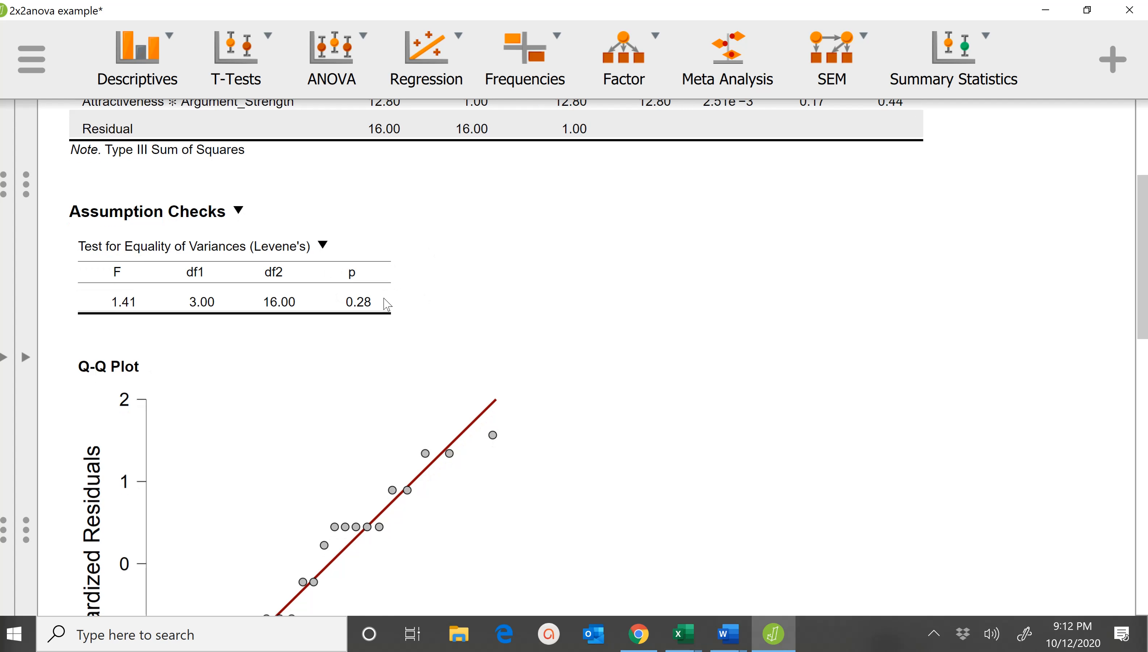
pyautogui.scroll(-2, 387, 304)
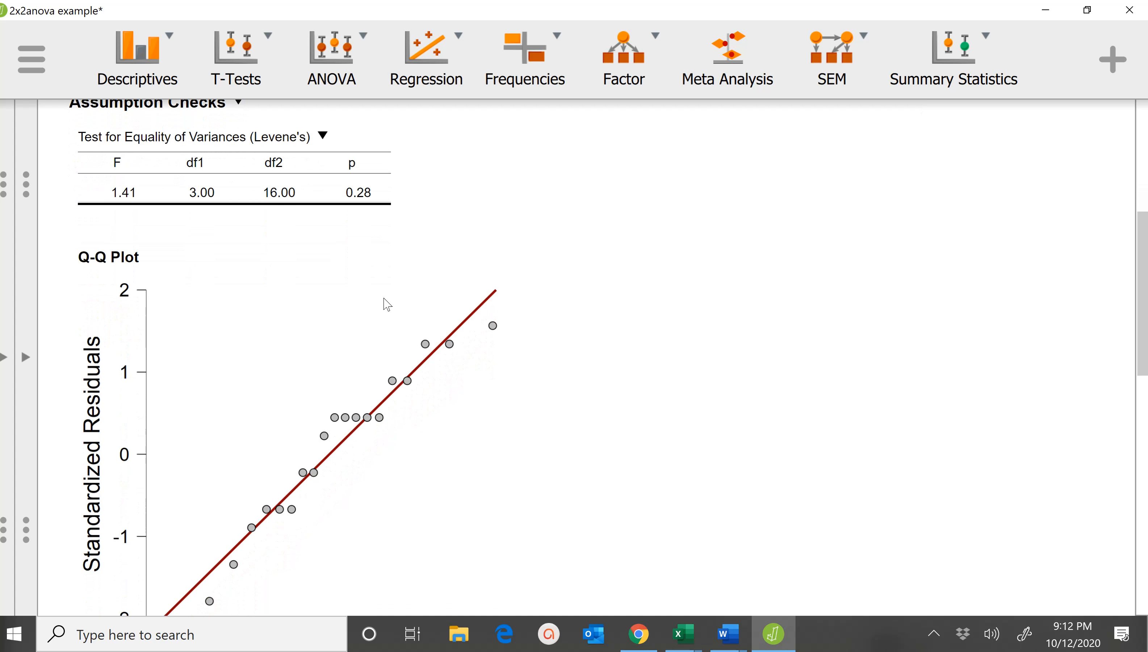
pyautogui.scroll(-2, 386, 303)
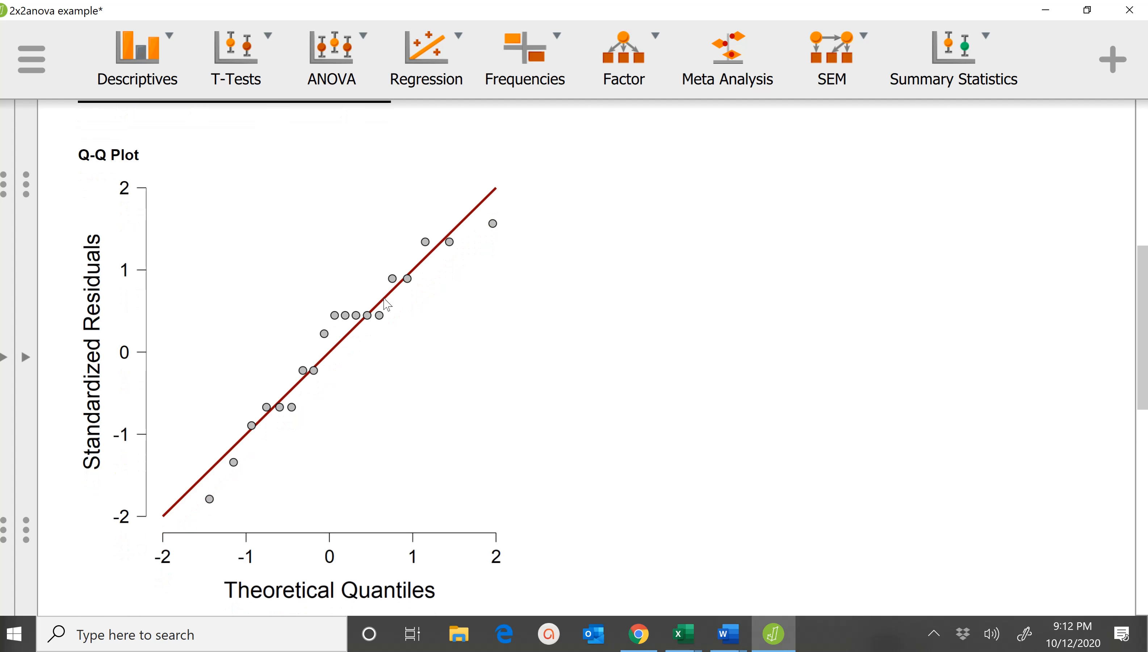
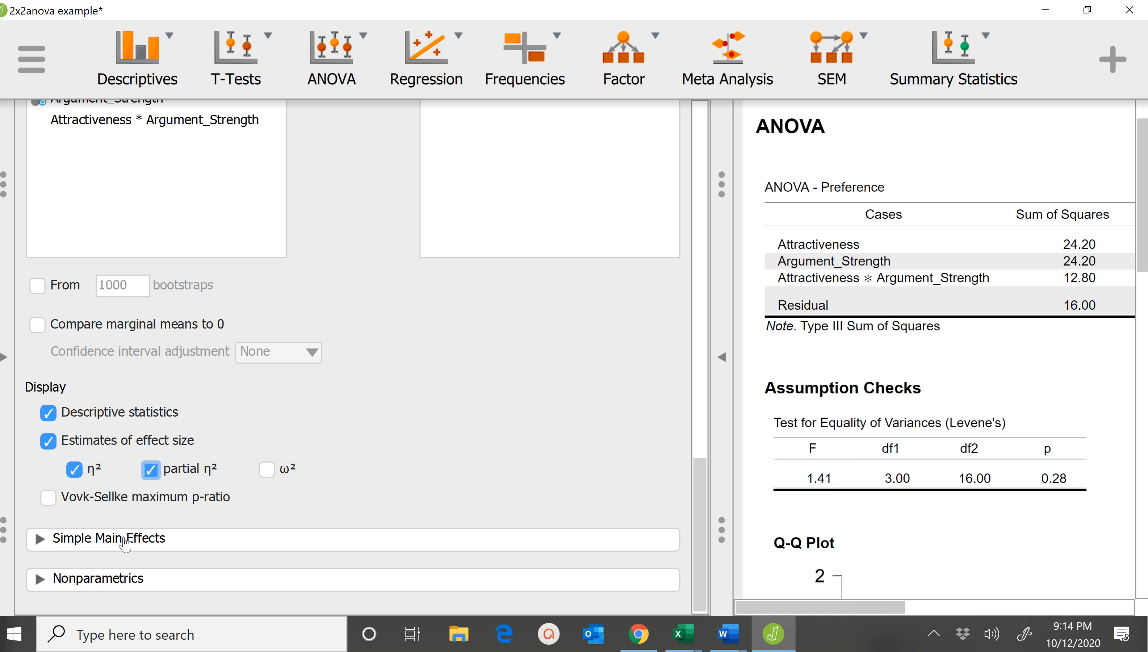
# Set up simple main effects with Attractiveness as the simple effect factor and Argument_Strength as the first moderator.
pyautogui.click(123, 540)
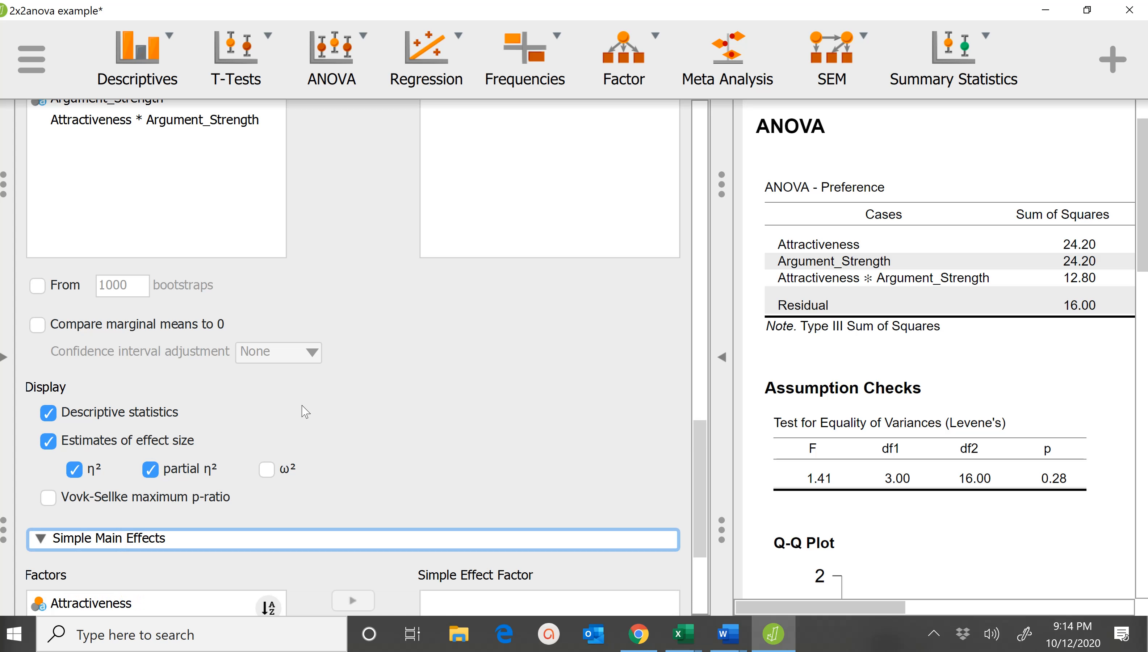
pyautogui.scroll(-5, 341, 427)
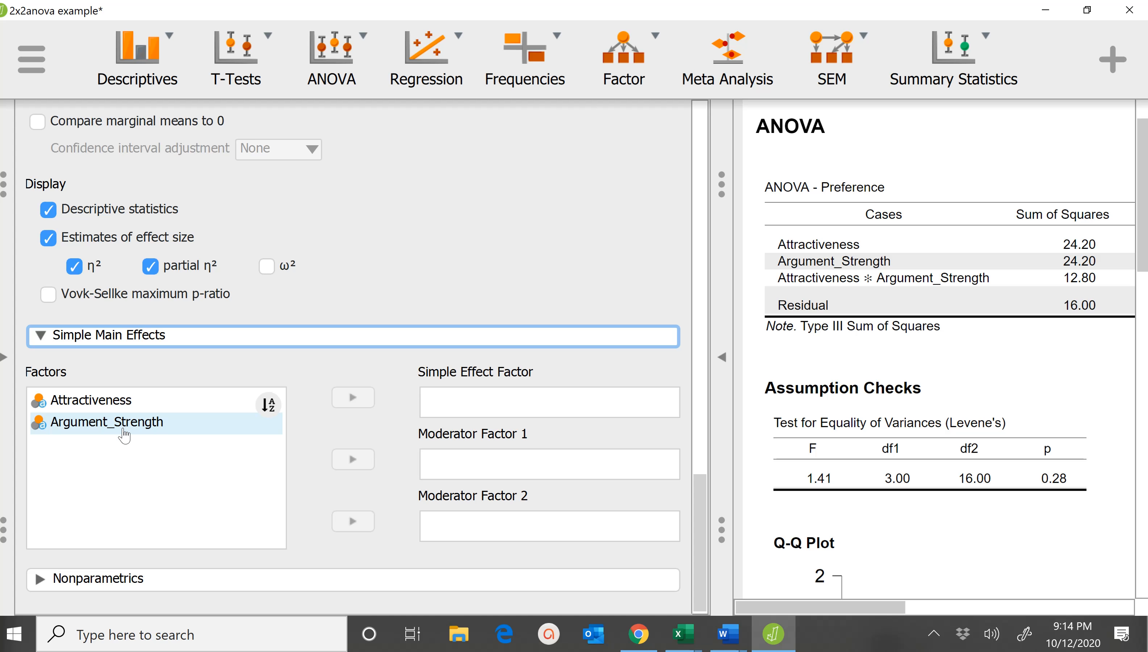
pyautogui.click(129, 411)
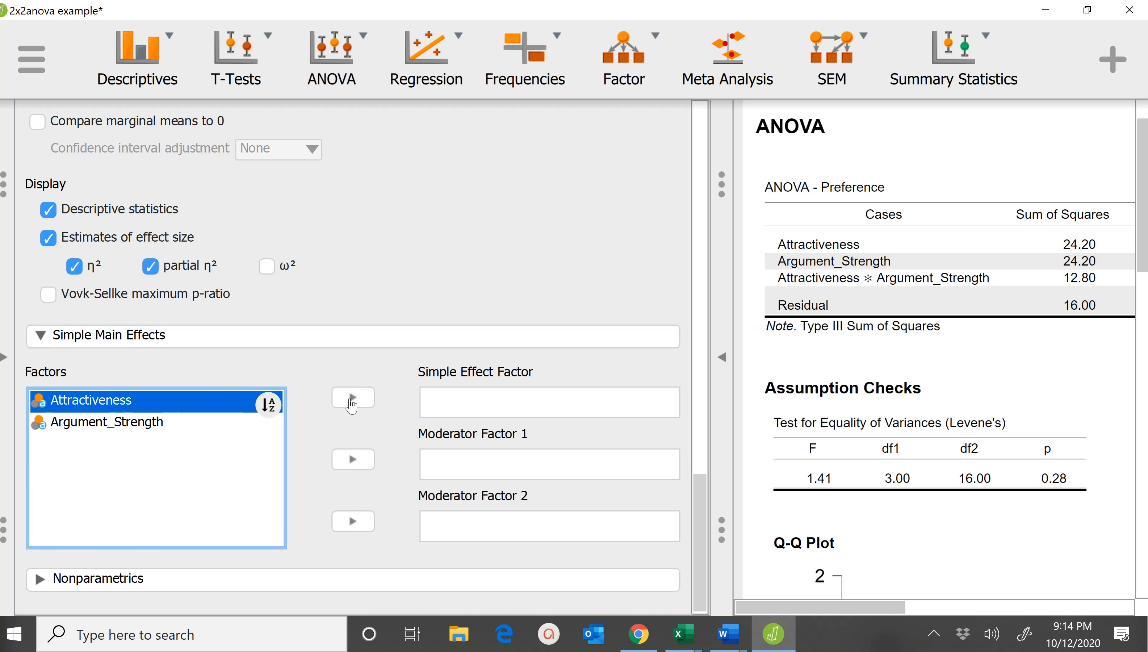
pyautogui.click(351, 403)
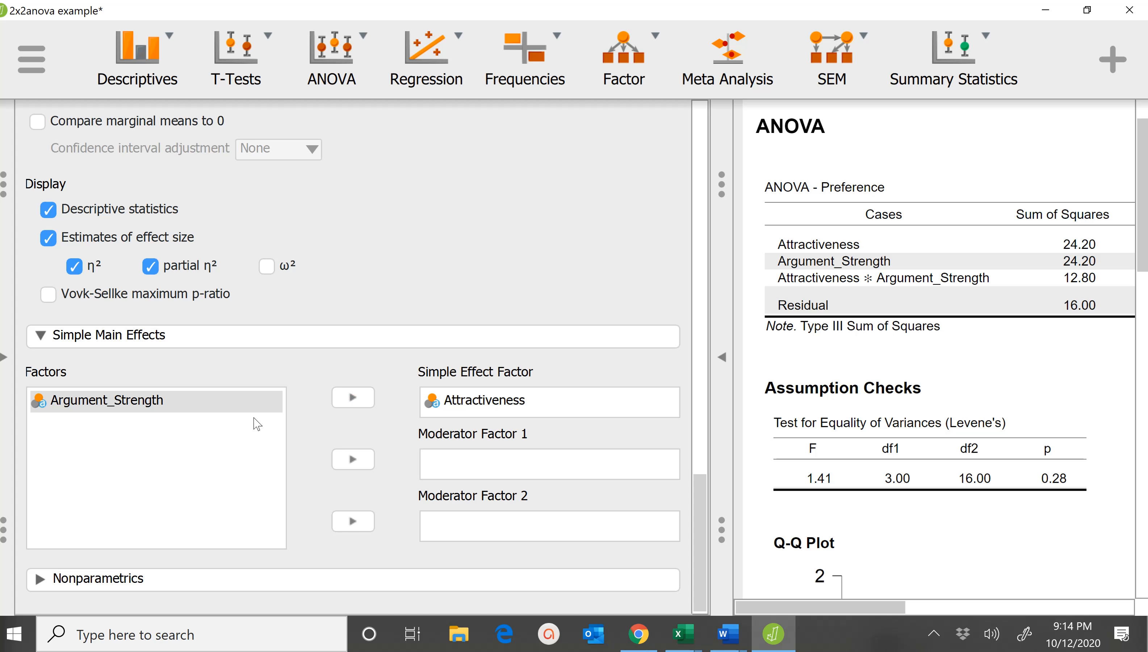
pyautogui.click(352, 464)
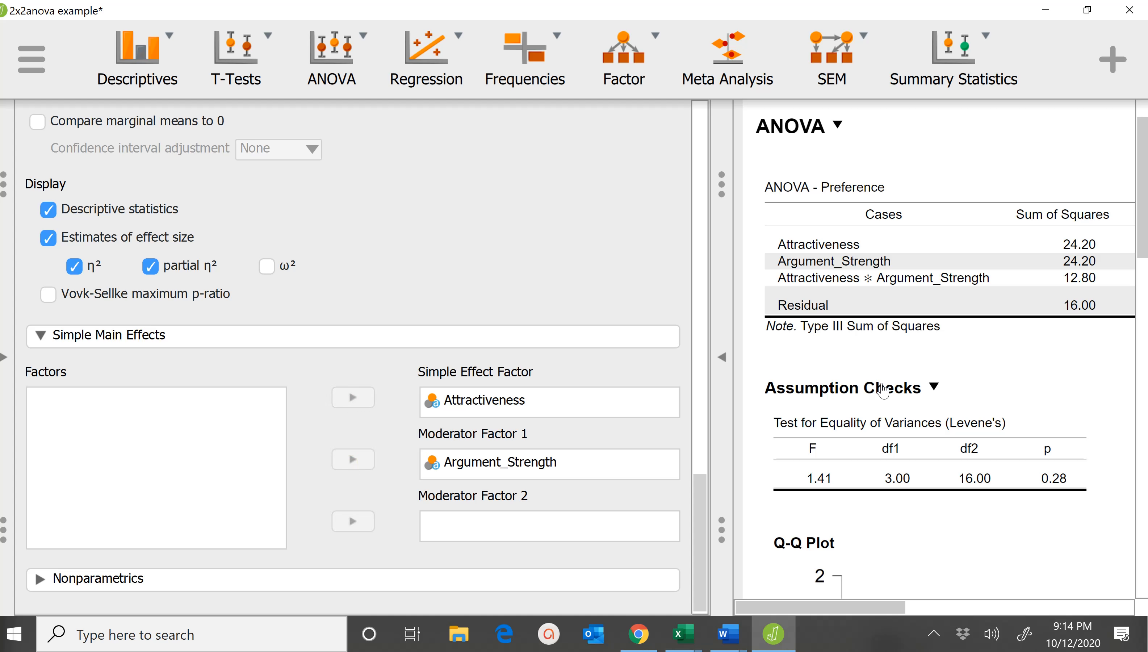
# Examine the simple main effects of Attractiveness at each level of Argument_Strength in the full-width results.
pyautogui.scroll(-1, 865, 401)
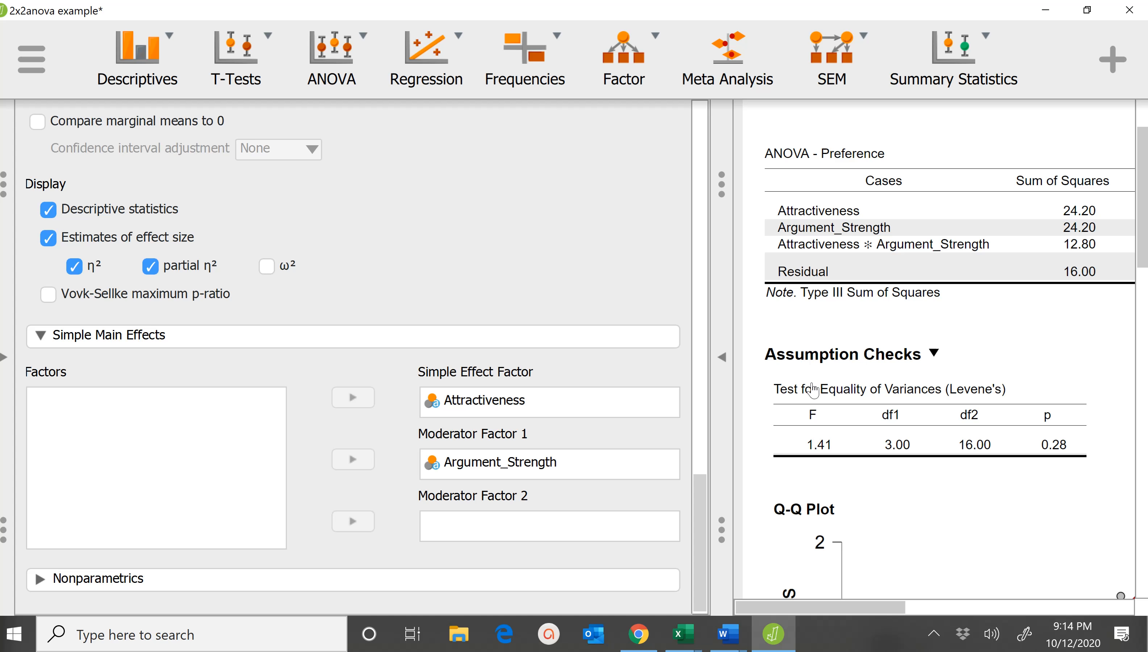
pyautogui.click(732, 372)
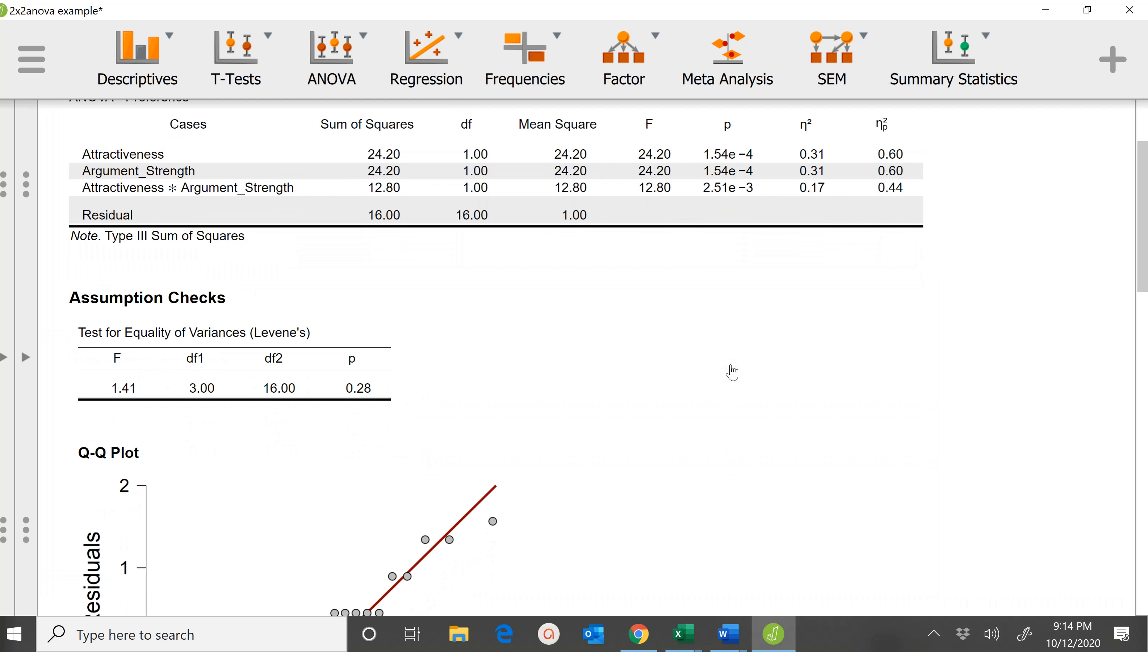
pyautogui.scroll(-10, 732, 371)
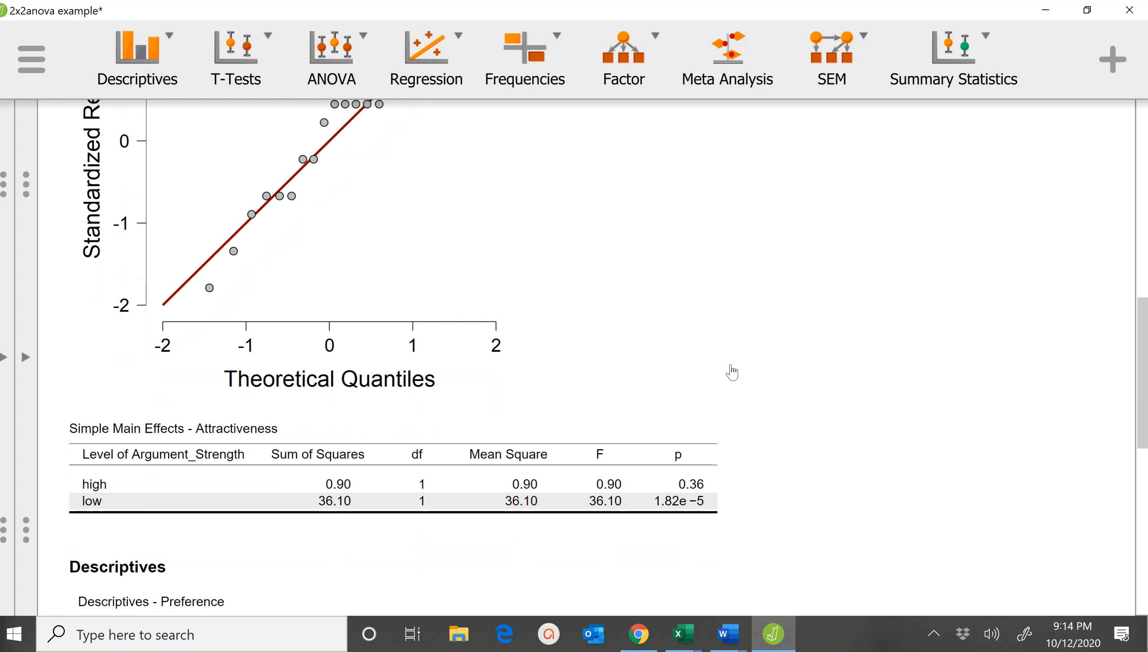
pyautogui.scroll(-1, 730, 370)
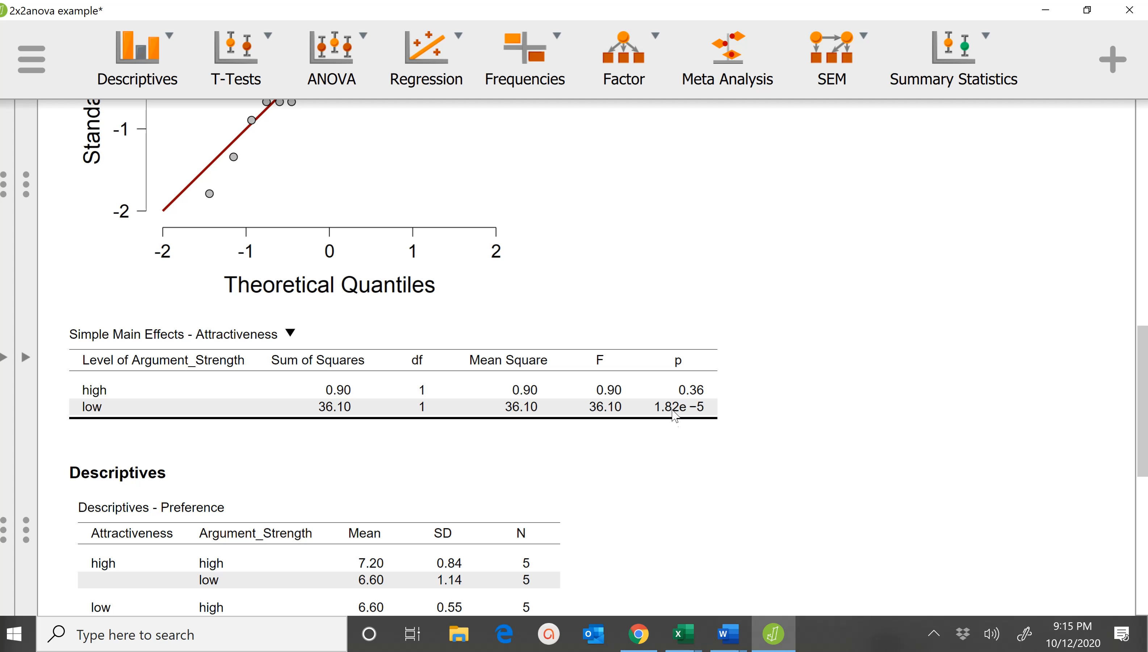
pyautogui.scroll(-1, 674, 461)
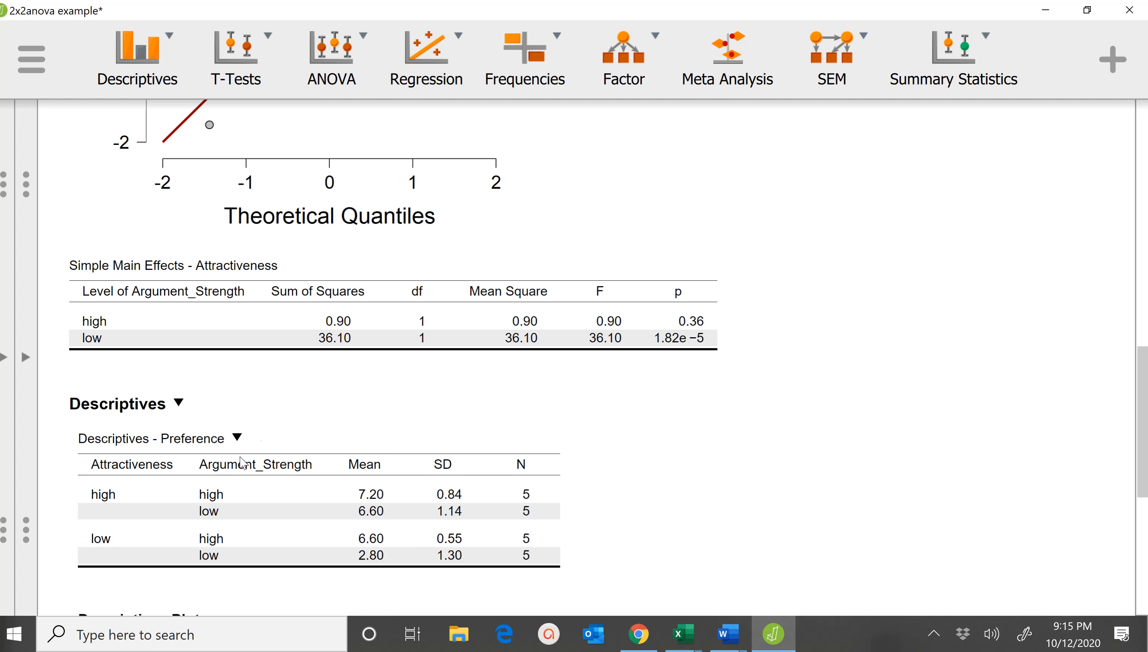
# Compare the simple effects with the cell means in the Preference descriptives table and the lines in the descriptives plot.
pyautogui.scroll(-2, 250, 447)
pyautogui.scroll(3, 259, 433)
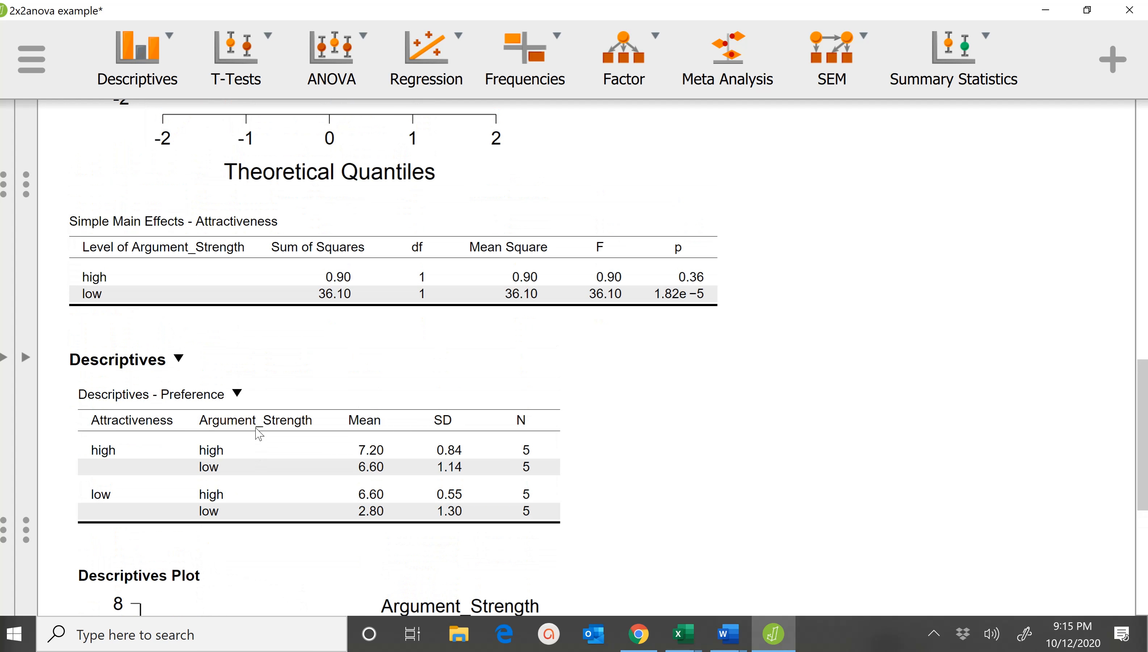
pyautogui.scroll(-1, 259, 434)
pyautogui.scroll(-5, 259, 434)
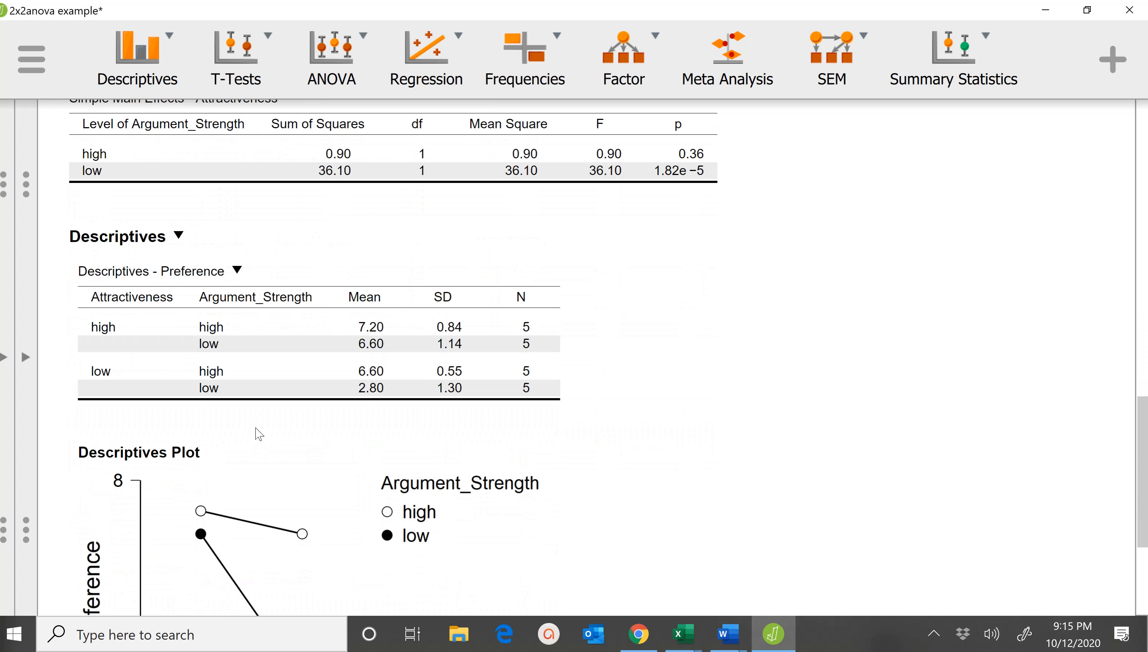
pyautogui.scroll(3, 258, 434)
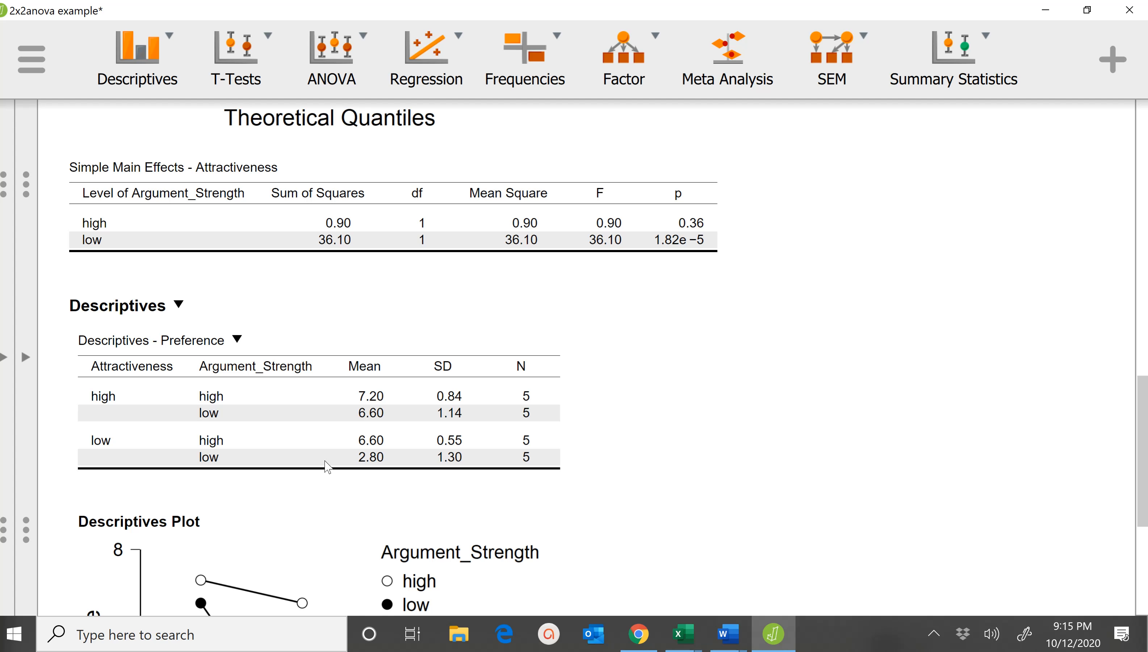
pyautogui.scroll(-3, 380, 470)
pyautogui.scroll(-2, 379, 468)
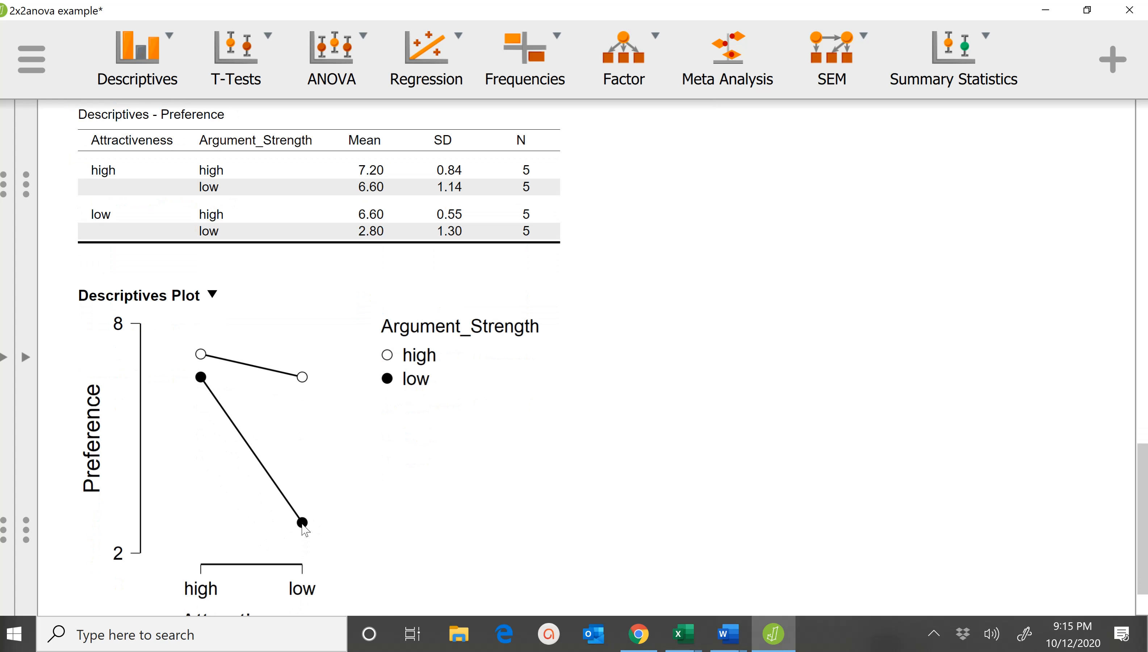
pyautogui.scroll(-1, 304, 530)
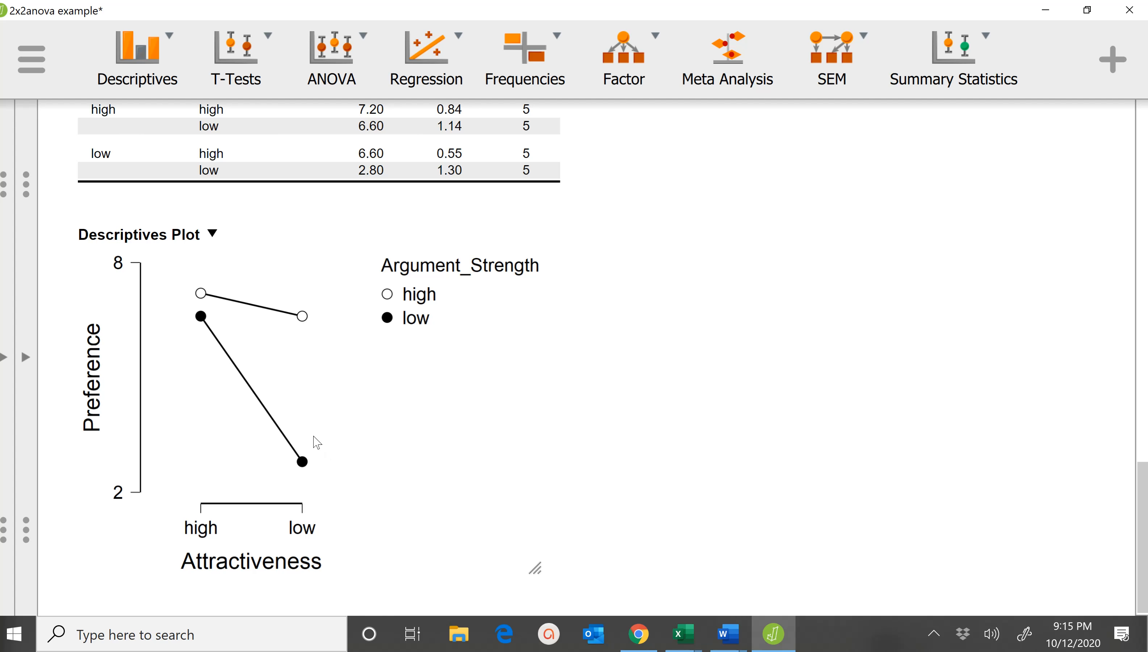
pyautogui.scroll(1, 321, 479)
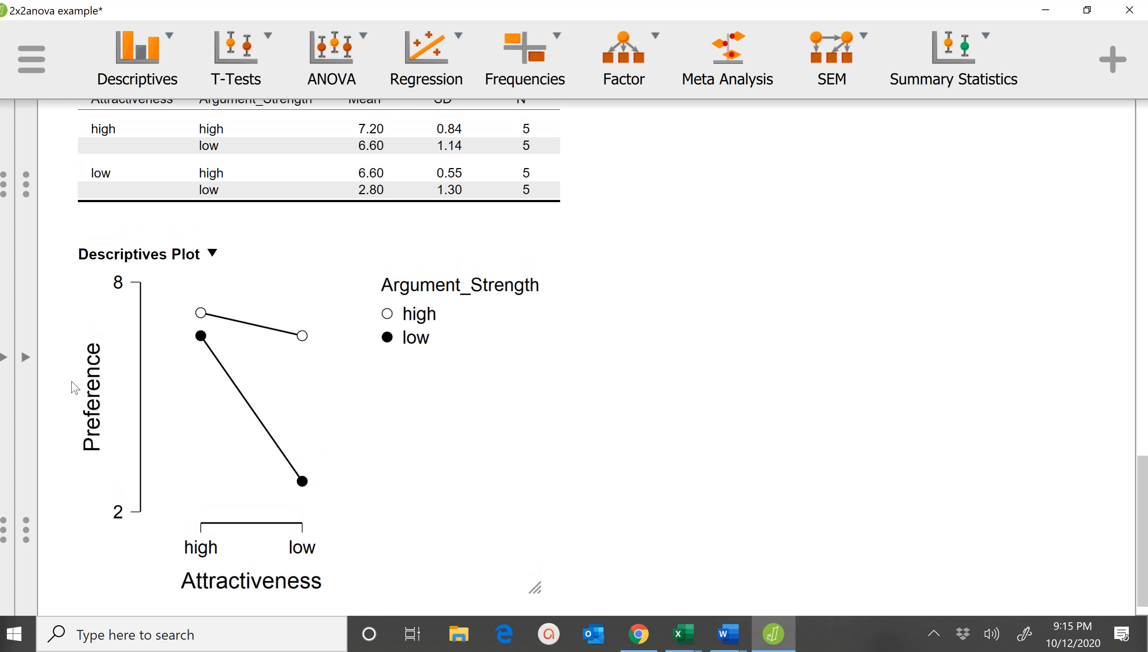
# Return to the analysis options and remove Argument_Strength and Attractiveness from the simple main effects setup.
pyautogui.click(35, 364)
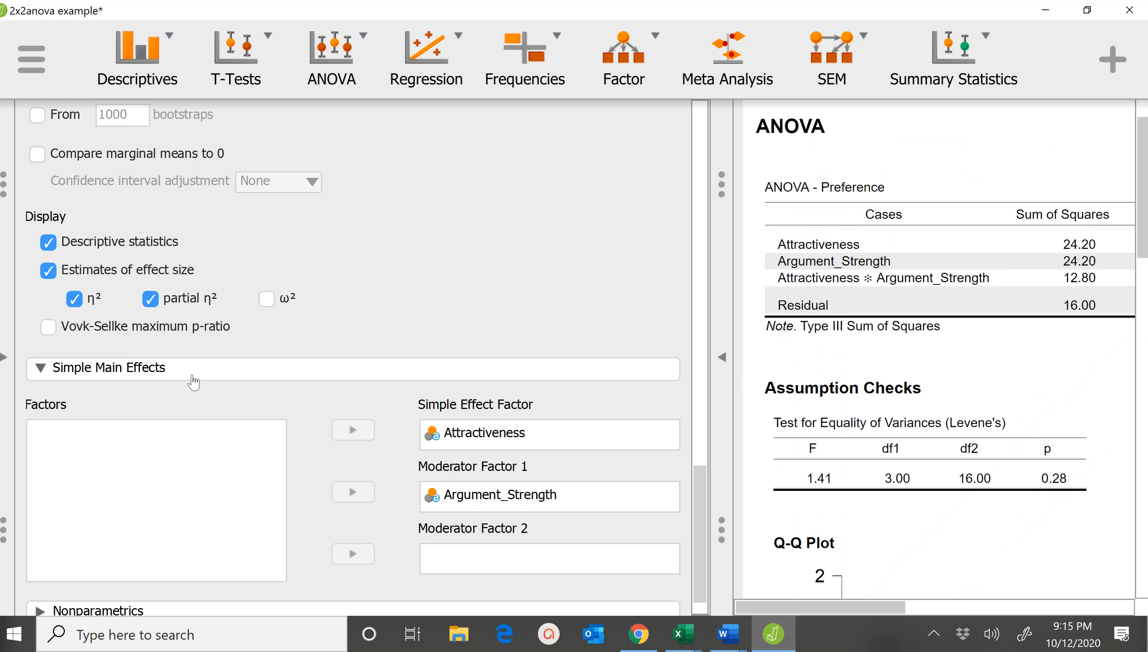
pyautogui.scroll(5, 192, 374)
pyautogui.scroll(3, 194, 382)
pyautogui.scroll(-10, 194, 382)
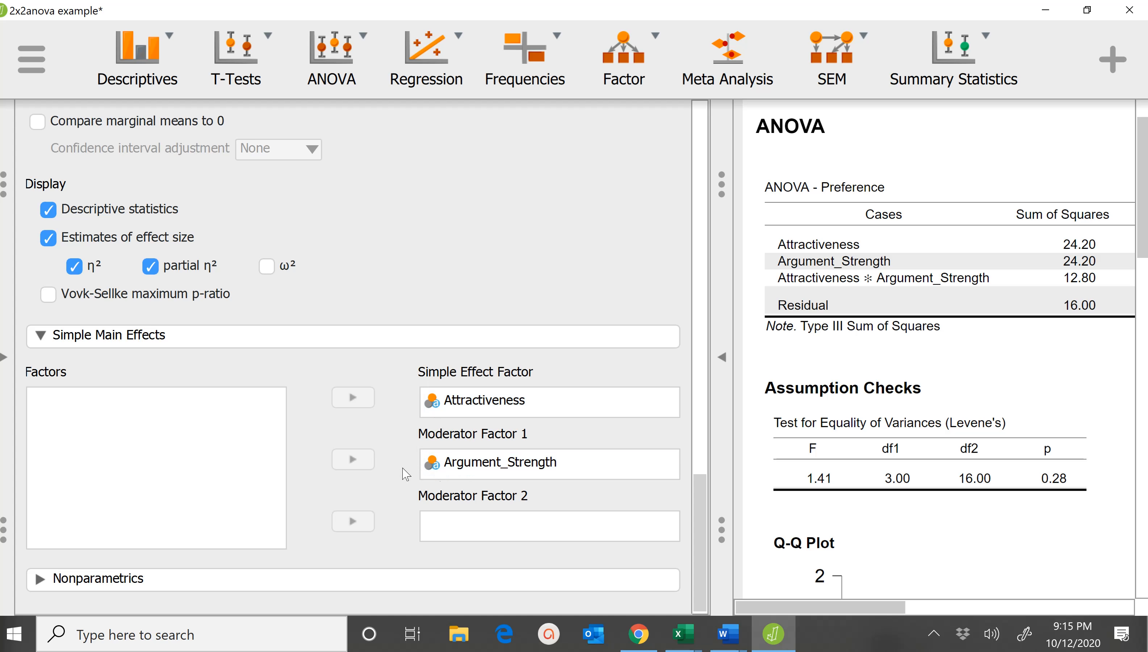
pyautogui.click(444, 463)
pyautogui.click(360, 459)
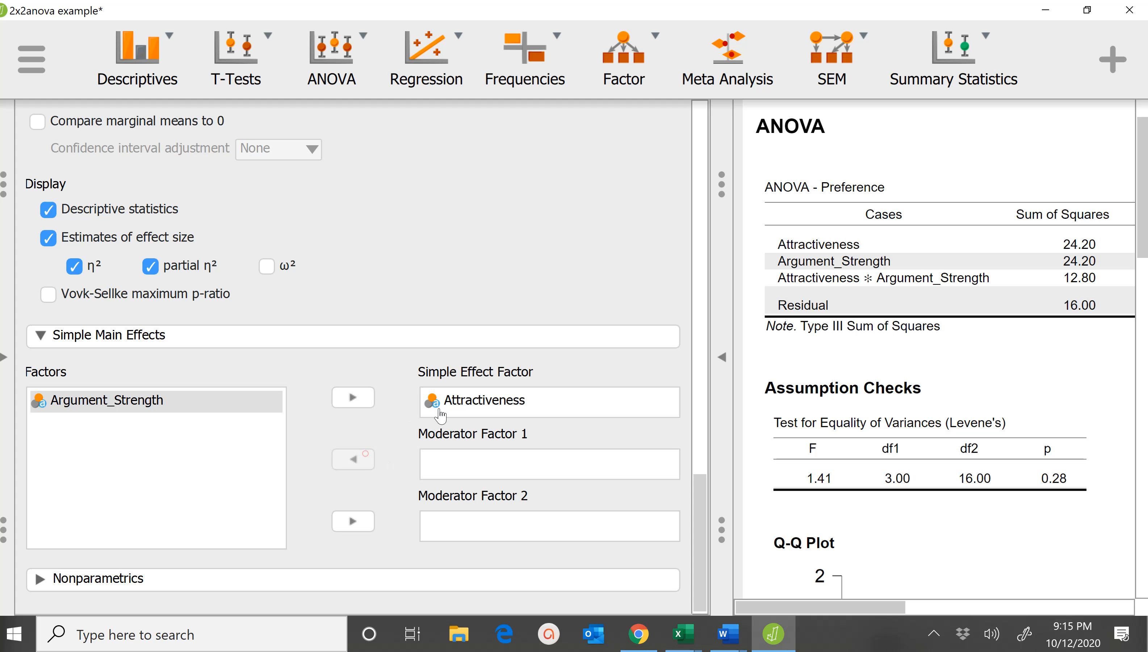
pyautogui.click(439, 413)
pyautogui.click(353, 398)
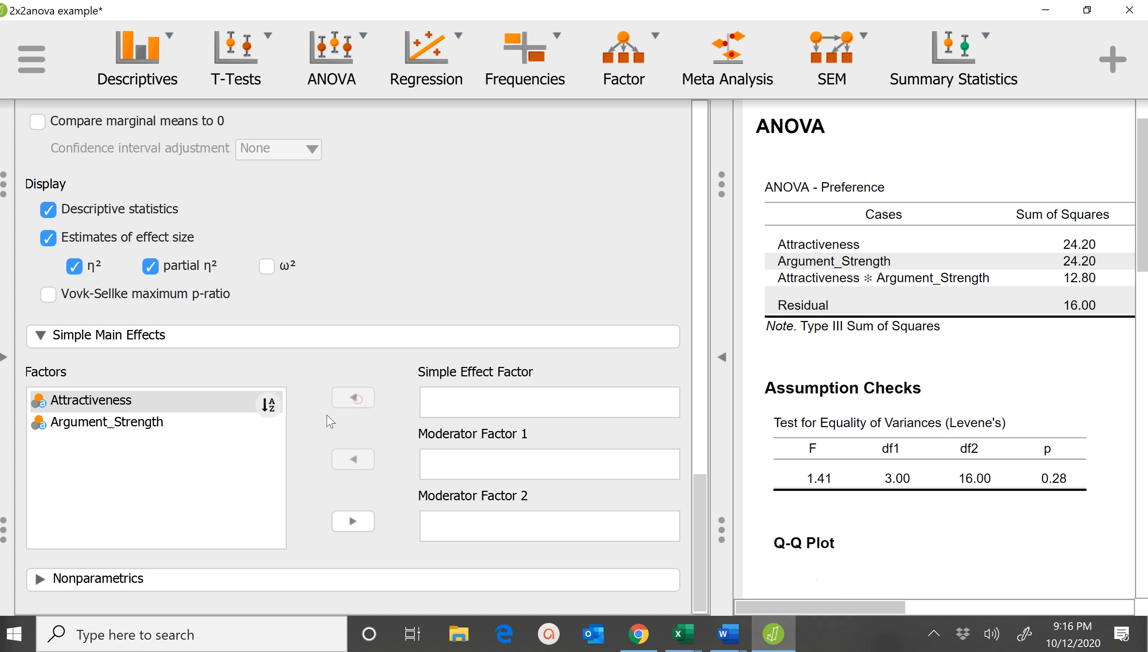
# Assign Argument_Strength as the simple effect factor and Attractiveness as the first moderator factor.
pyautogui.click(188, 425)
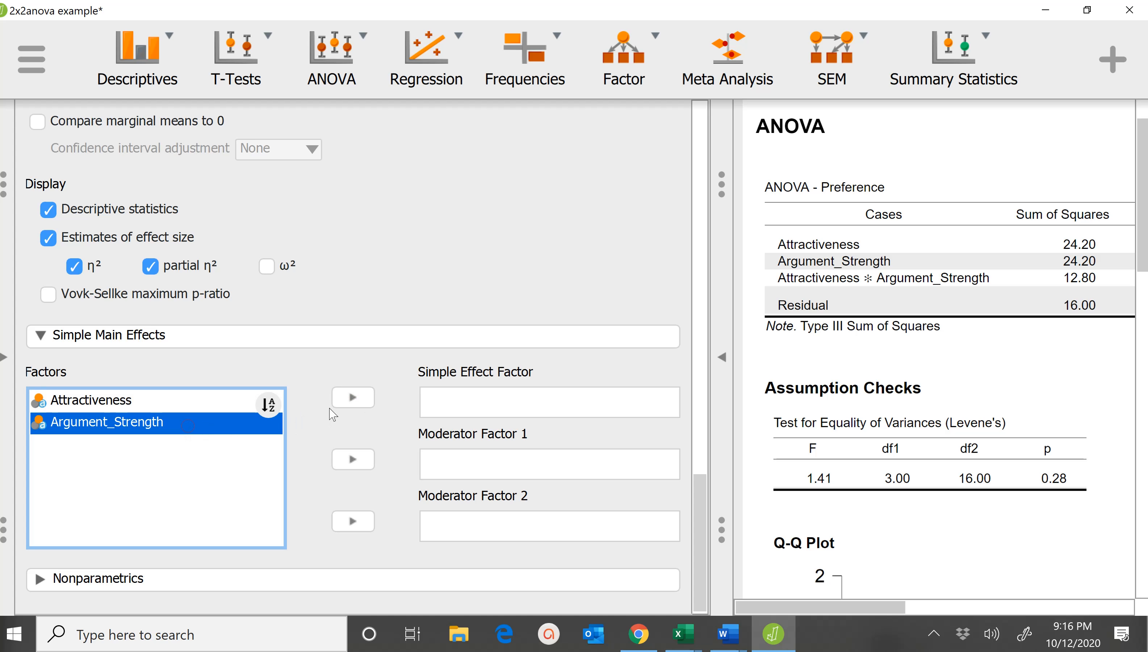
pyautogui.click(353, 397)
pyautogui.click(156, 406)
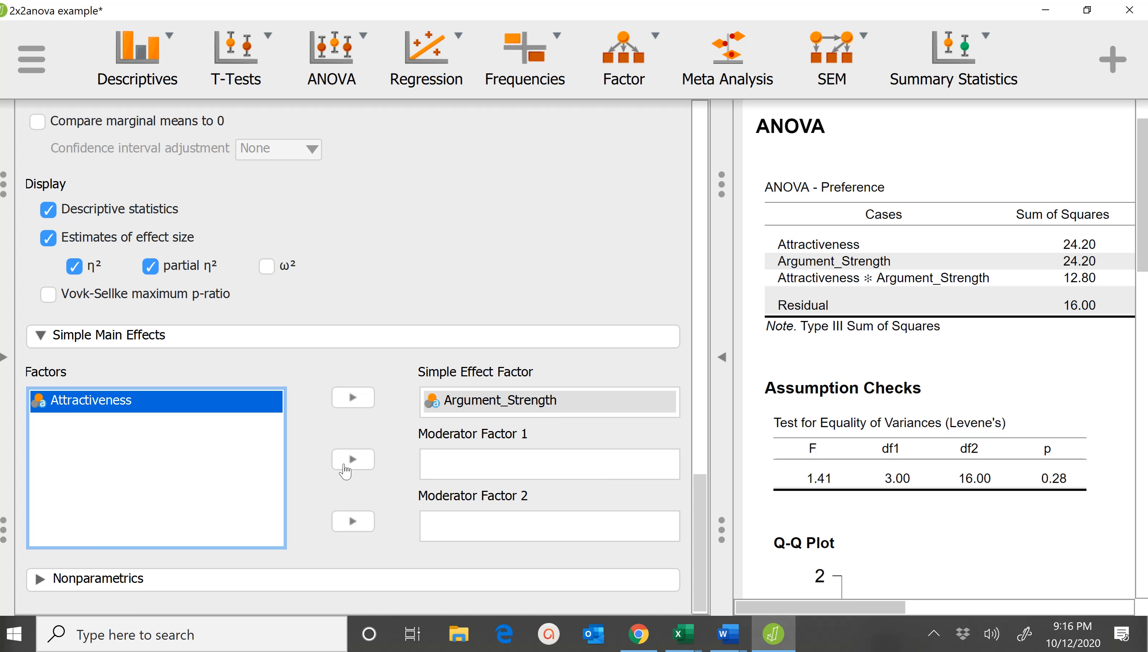
pyautogui.click(353, 459)
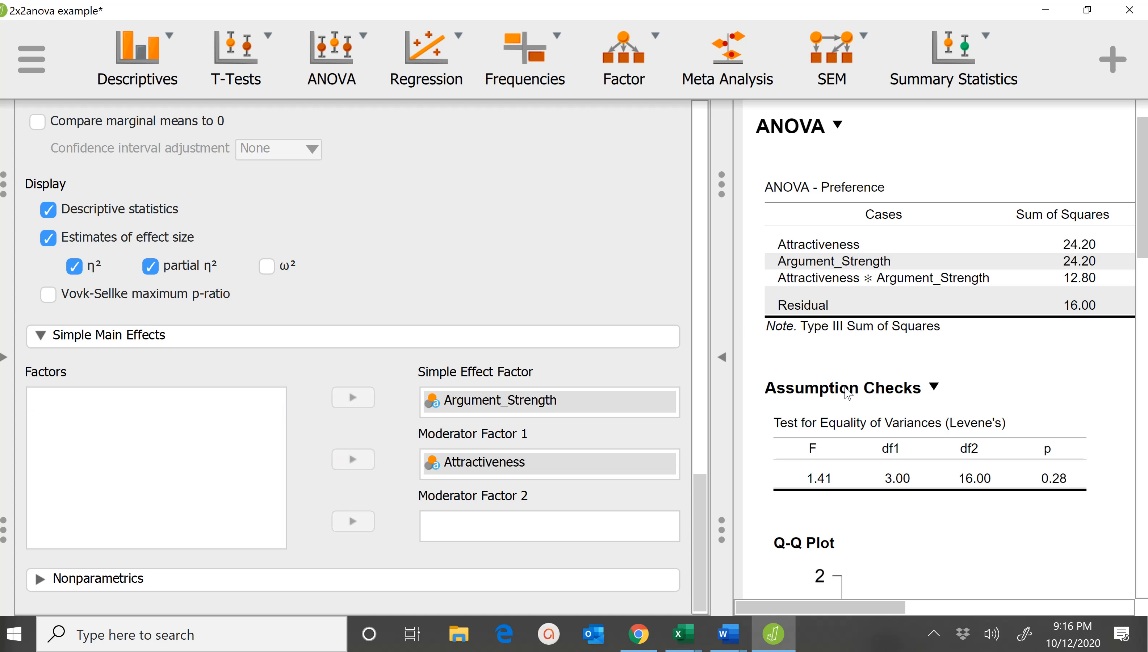
# Examine the simple main effects of Argument_Strength at each level of Attractiveness in the full-width results.
pyautogui.scroll(-5, 846, 393)
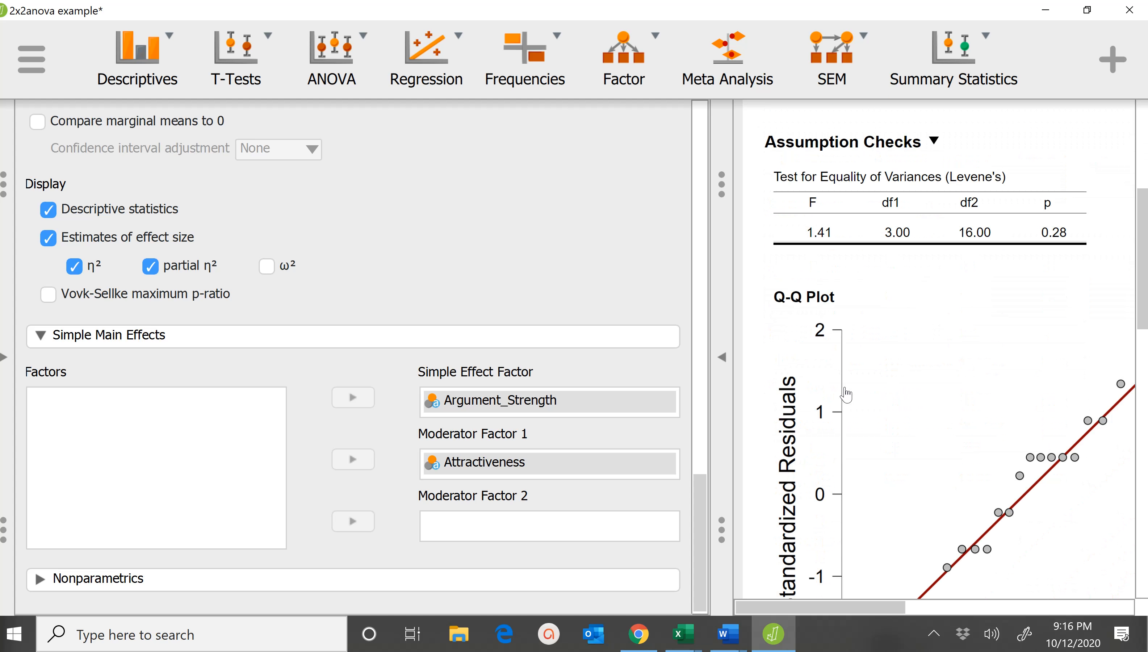
pyautogui.scroll(-7, 846, 394)
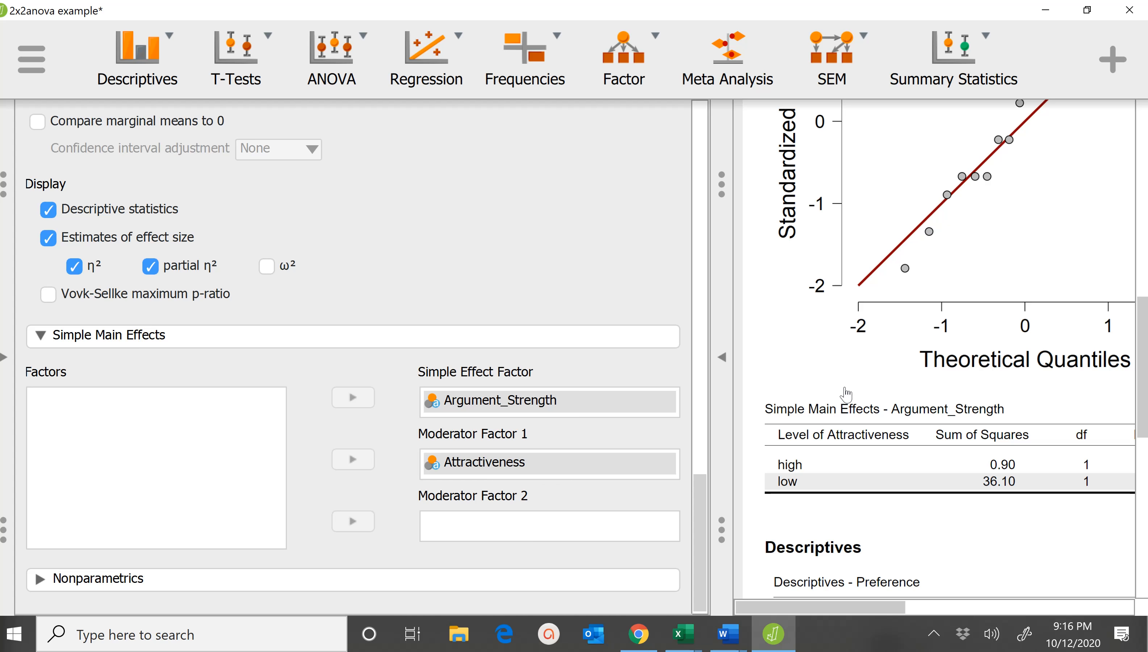
pyautogui.click(722, 368)
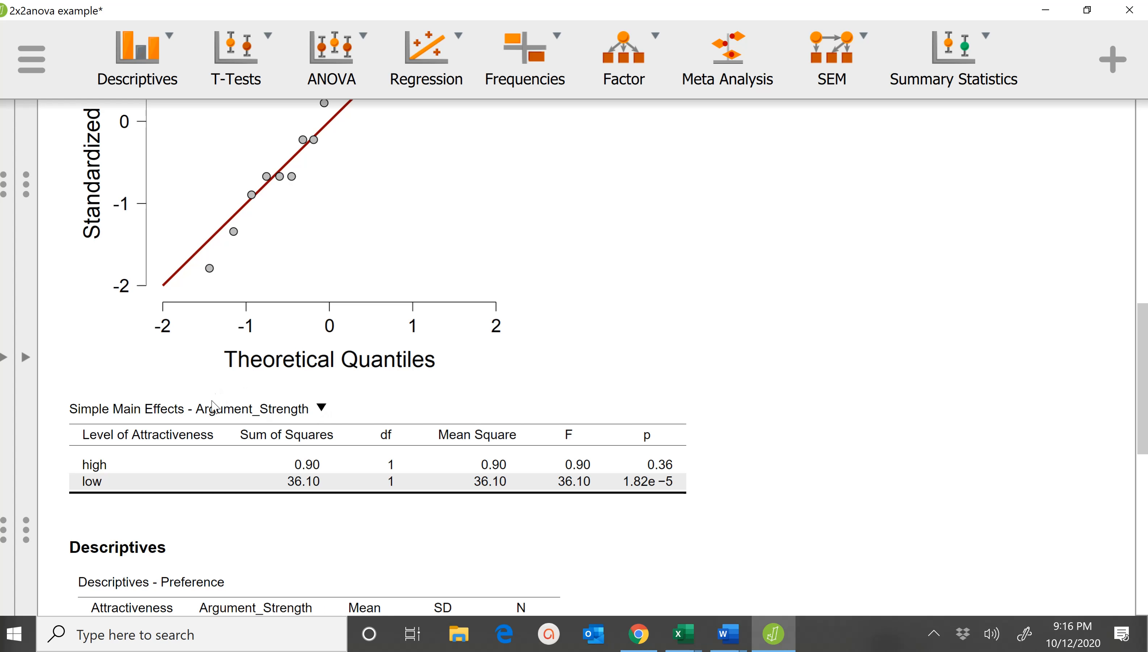
# Return to the analysis options and add the Attractiveness * Argument_Strength interaction to the post hoc tests.
pyautogui.click(33, 366)
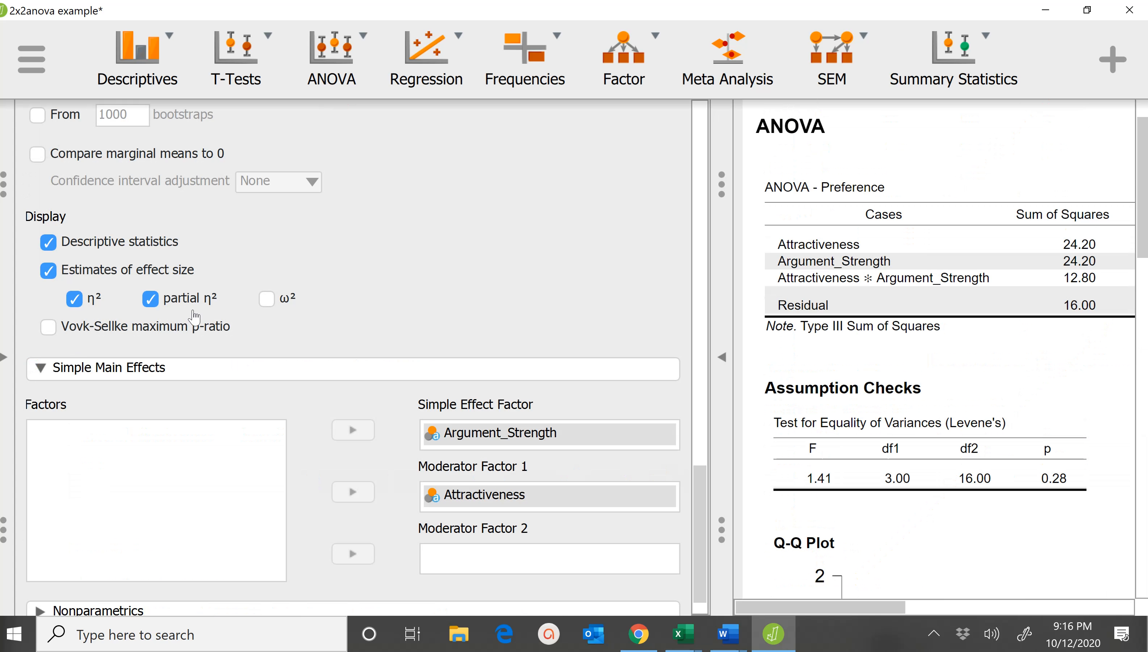
pyautogui.scroll(15, 133, 366)
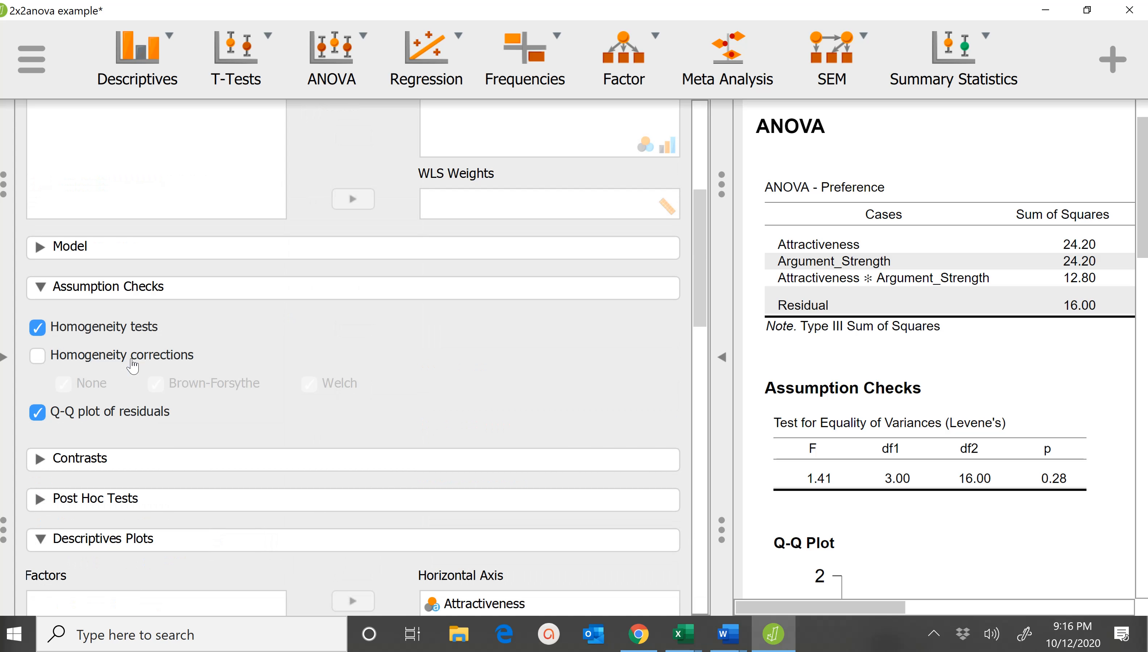
pyautogui.scroll(-3, 132, 366)
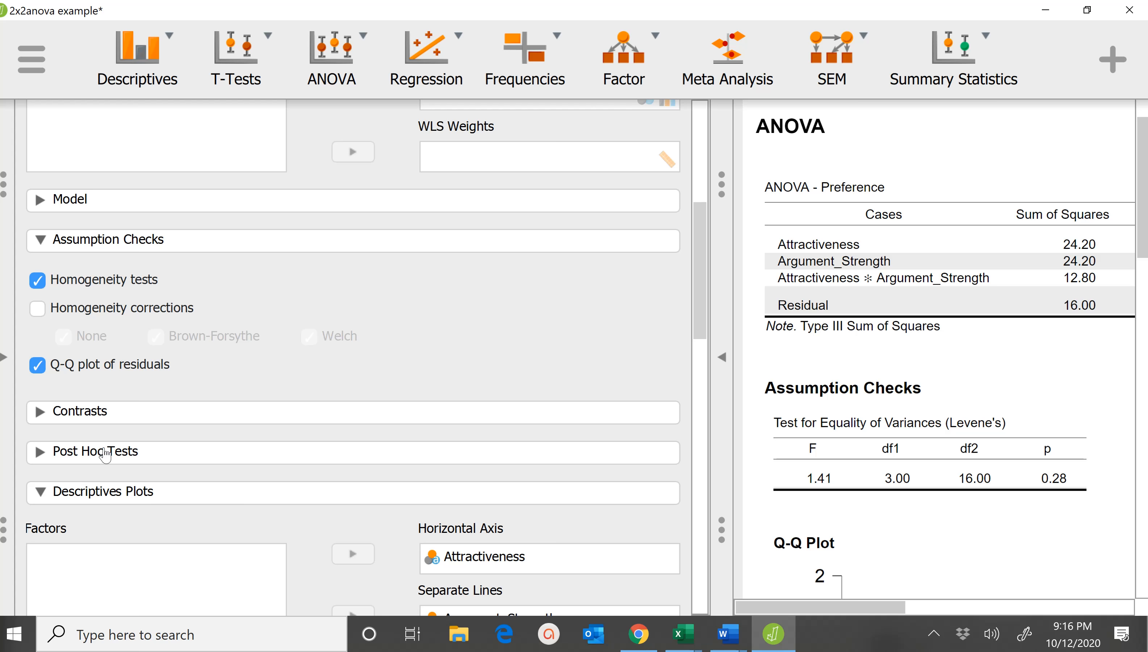
pyautogui.click(100, 452)
pyautogui.scroll(-15, 159, 504)
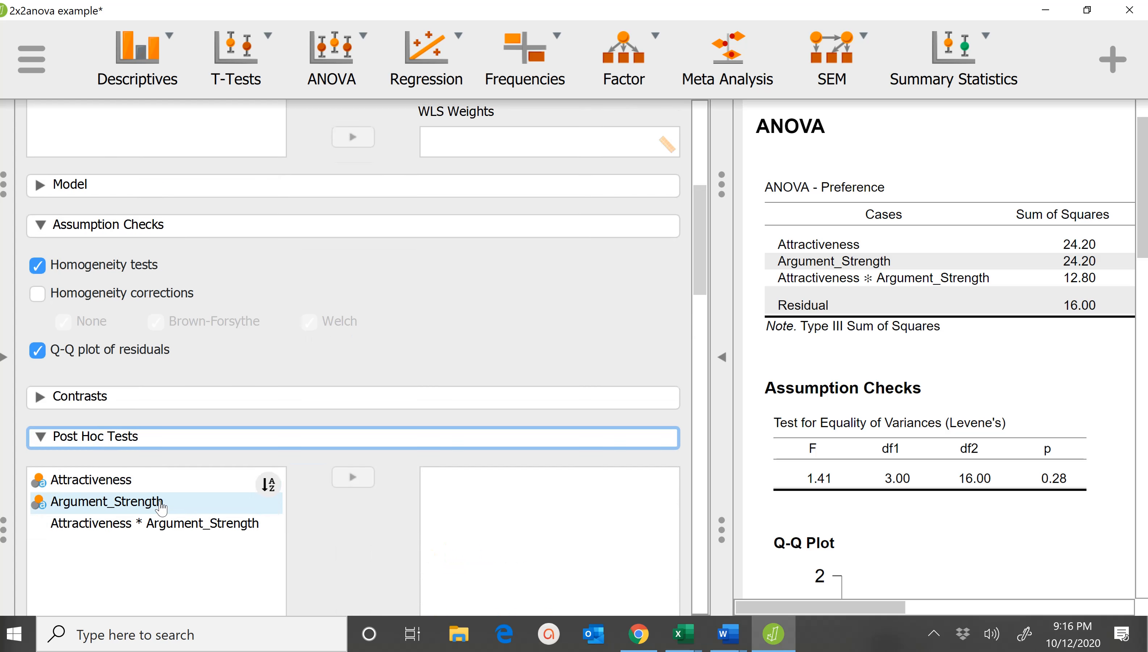
pyautogui.scroll(20, 165, 500)
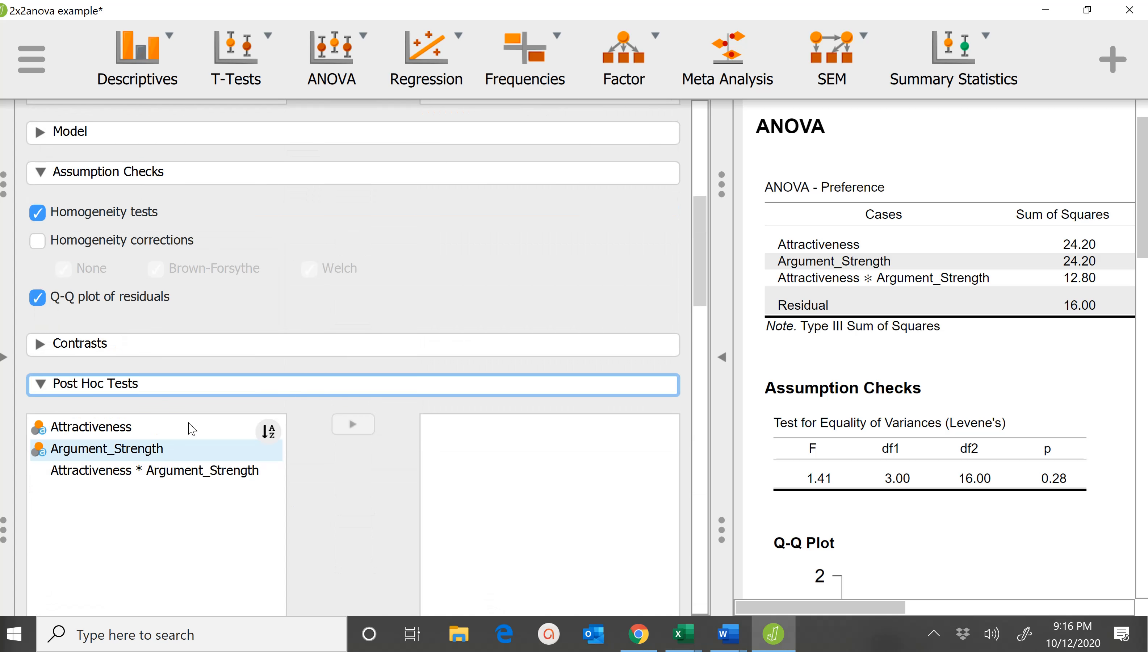
pyautogui.scroll(-6, 256, 396)
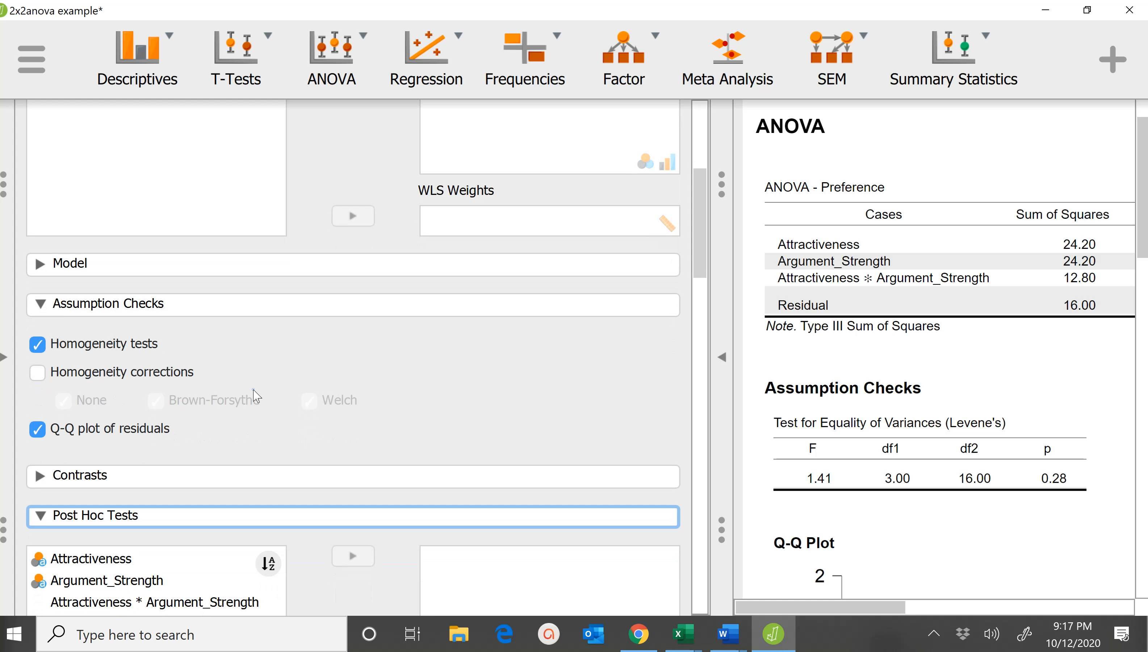
pyautogui.click(181, 602)
pyautogui.click(346, 557)
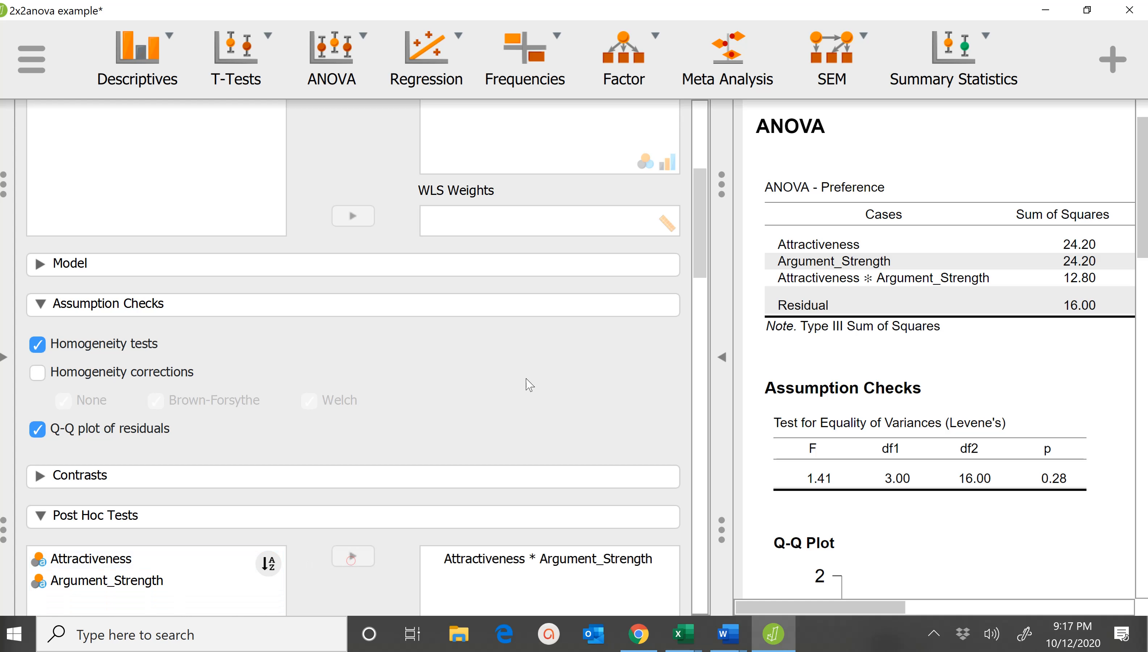
# Include effect size and 95% confidence intervals in the post hoc tests.
pyautogui.moveTo(698, 253); pyautogui.dragTo(705, 372)
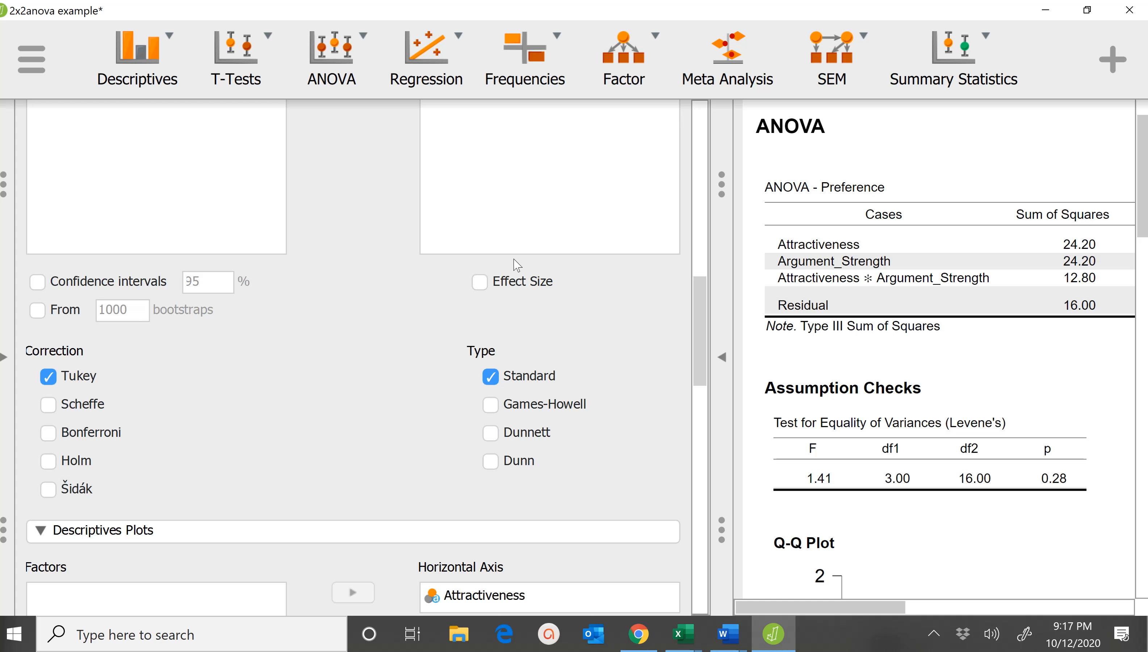
pyautogui.click(480, 282)
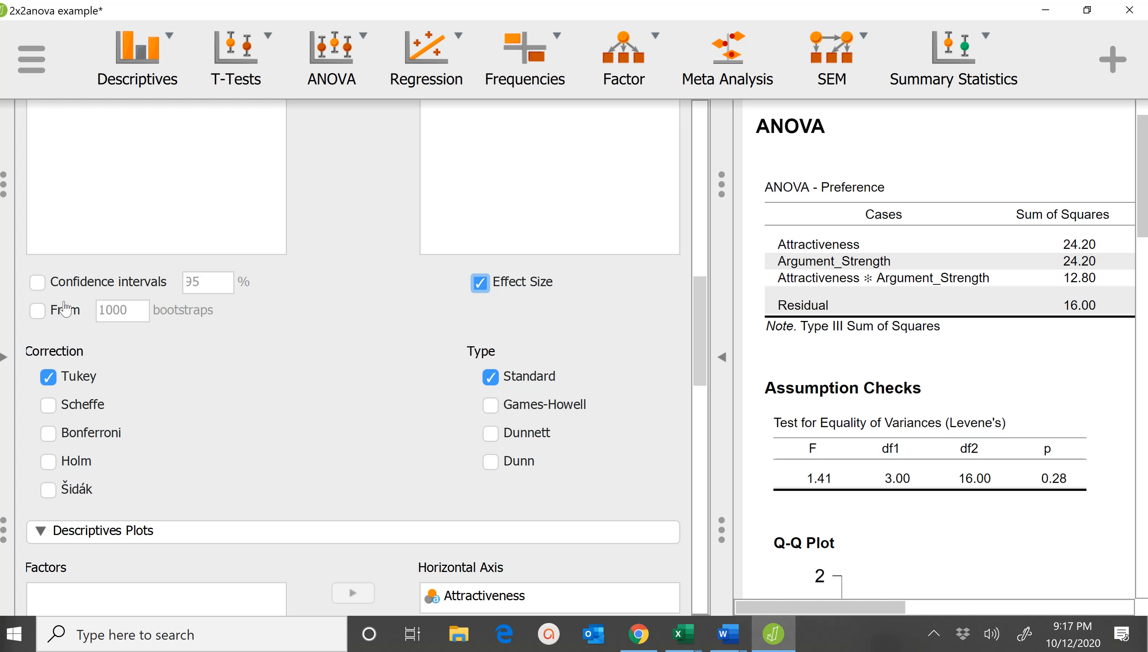
pyautogui.click(38, 283)
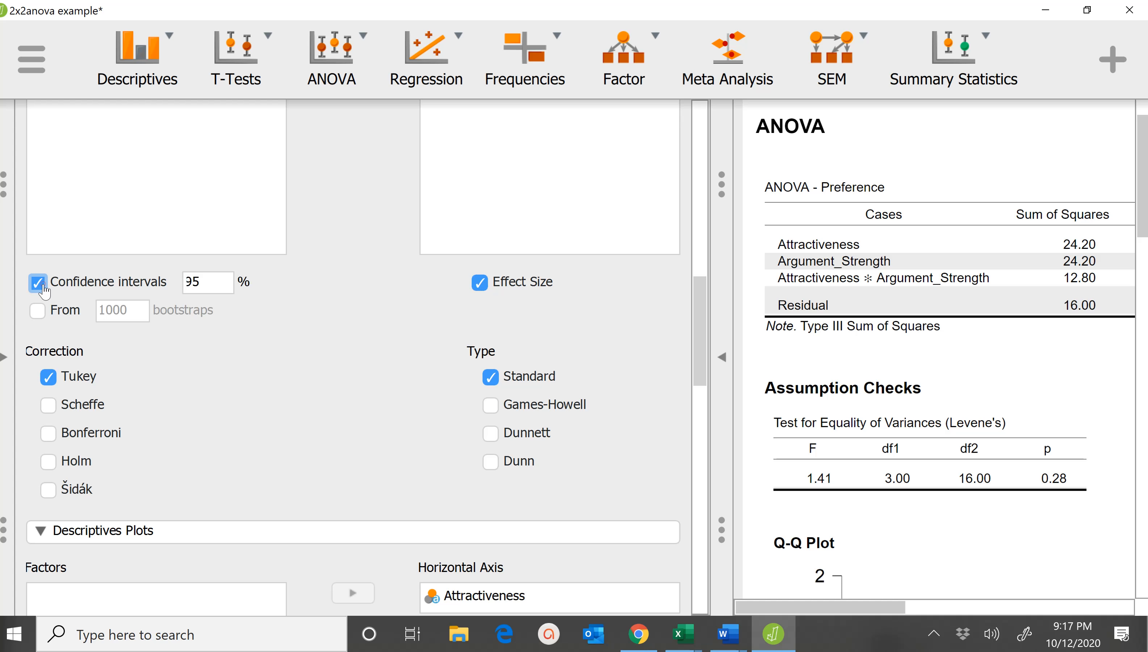